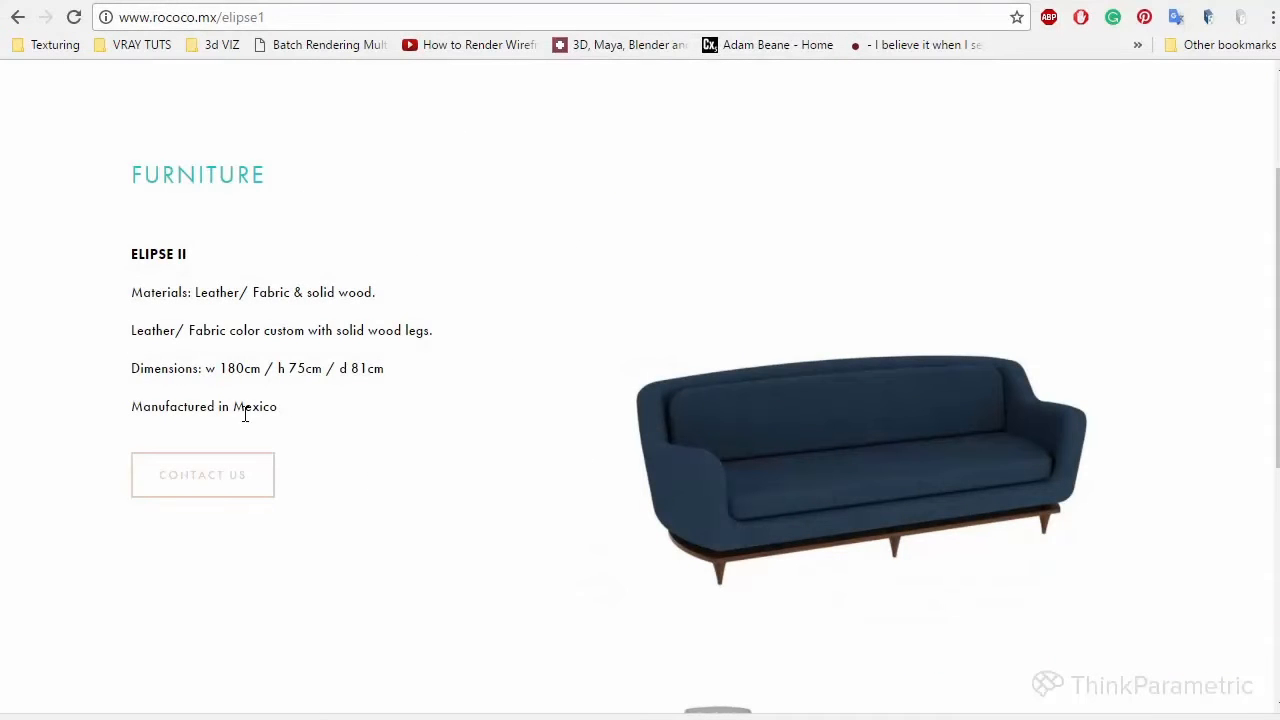
# - Look over the Elipse II sofa's materials, dimensions and product image on the reference page
pyautogui.scroll(1, 790, 568)
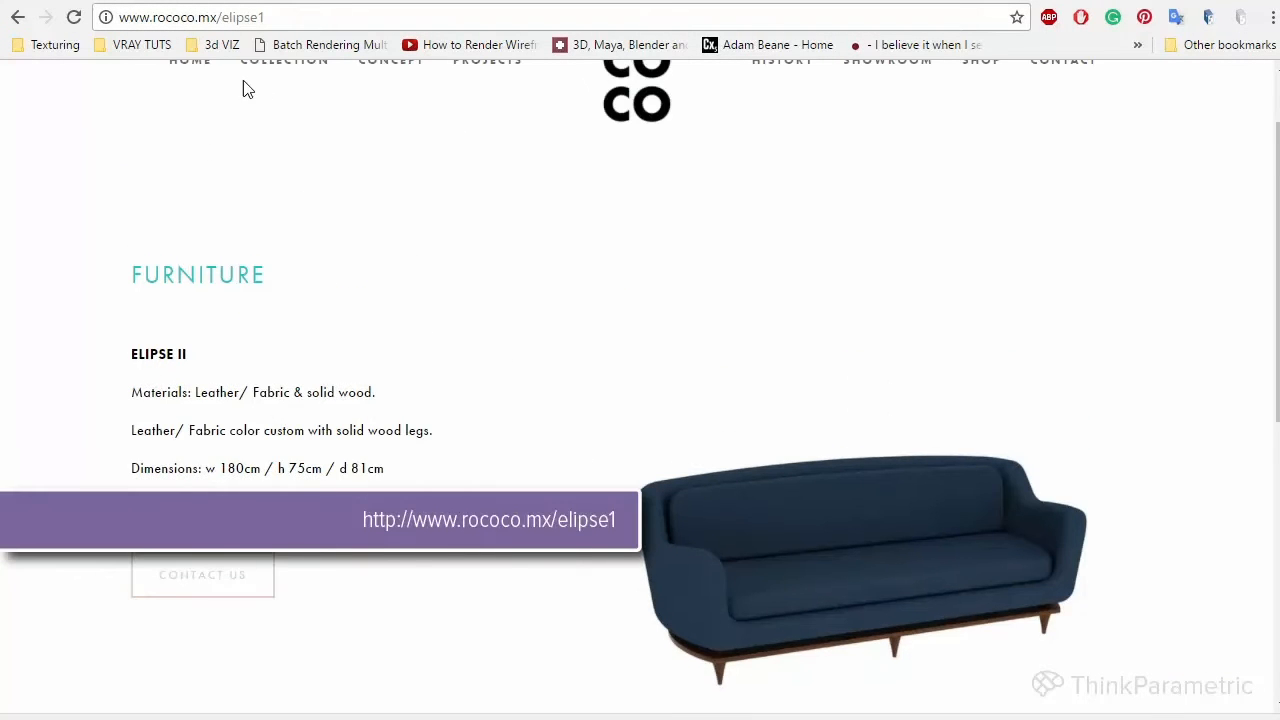
pyautogui.scroll(-2, 1039, 317)
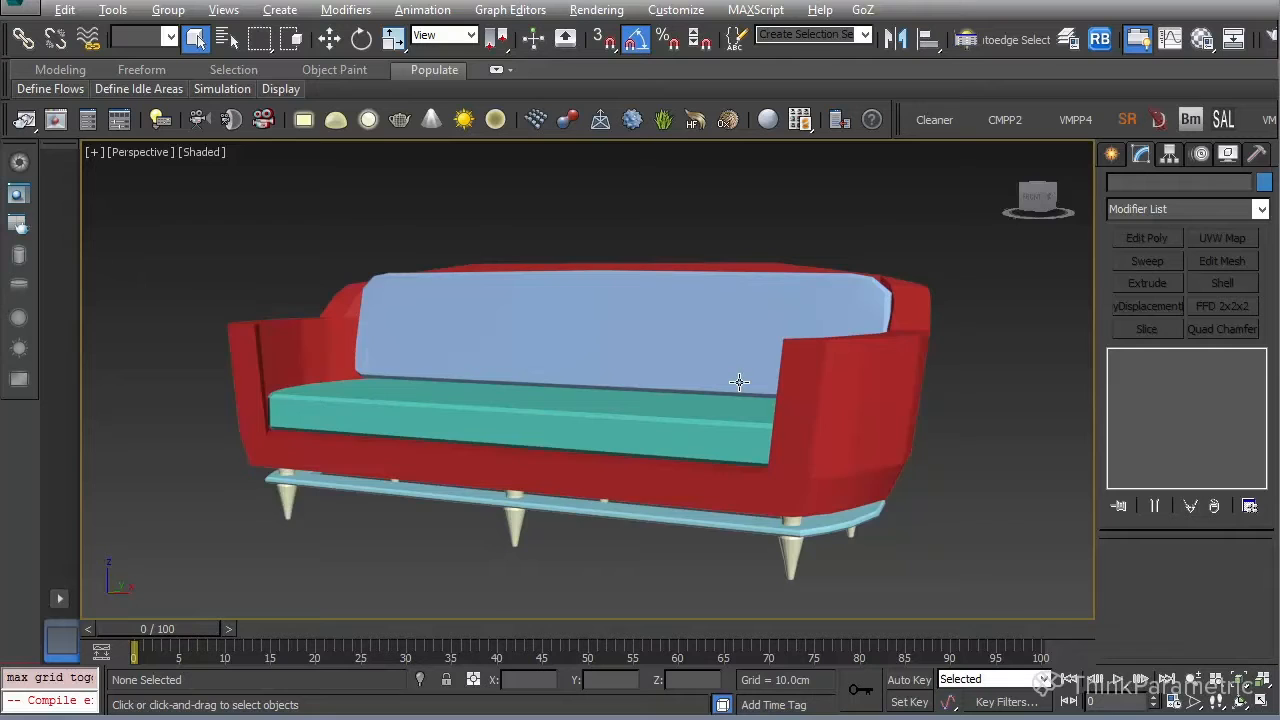
# - Switch to 3ds Max and inspect the sofa parts and the Edit in ZBrush command for them
pyautogui.keyDown('alt'); pyautogui.moveTo(737, 380); pyautogui.dragTo(774, 429, button='middle'); pyautogui.keyUp('alt')
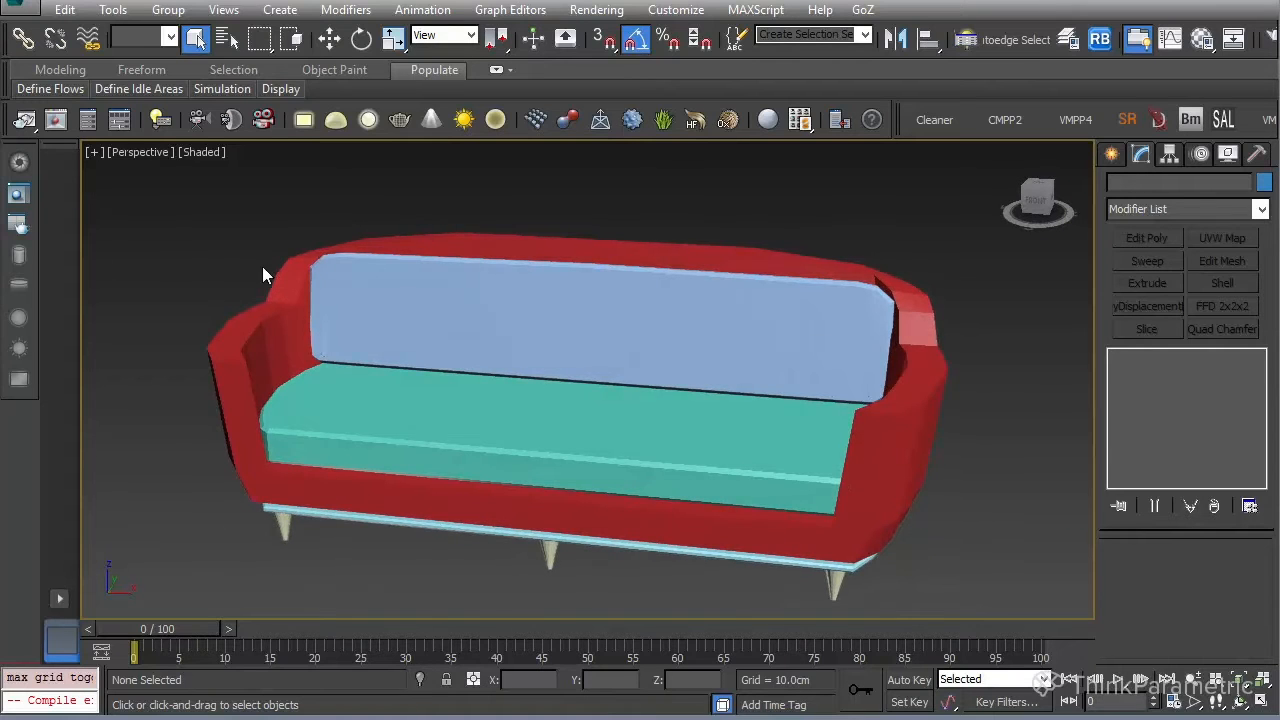
pyautogui.moveTo(768, 420); pyautogui.dragTo(979, 583)
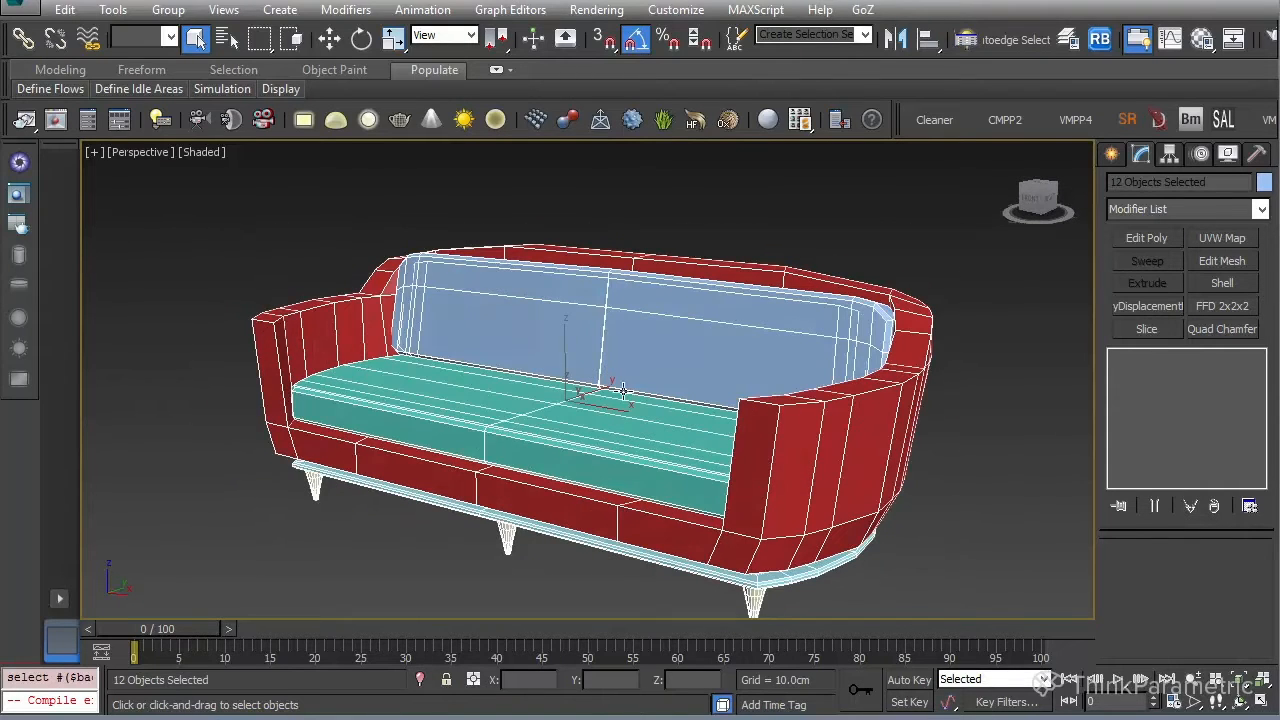
pyautogui.click(866, 12)
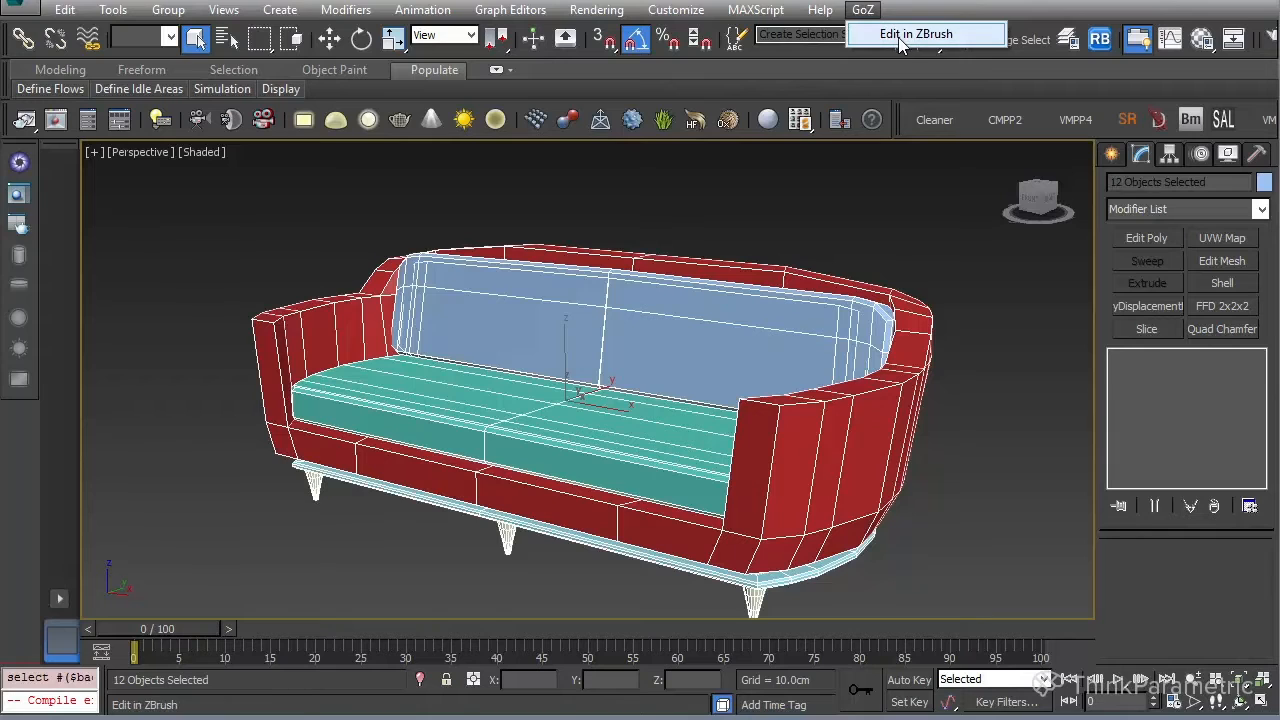
pyautogui.click(964, 526)
pyautogui.click(711, 377)
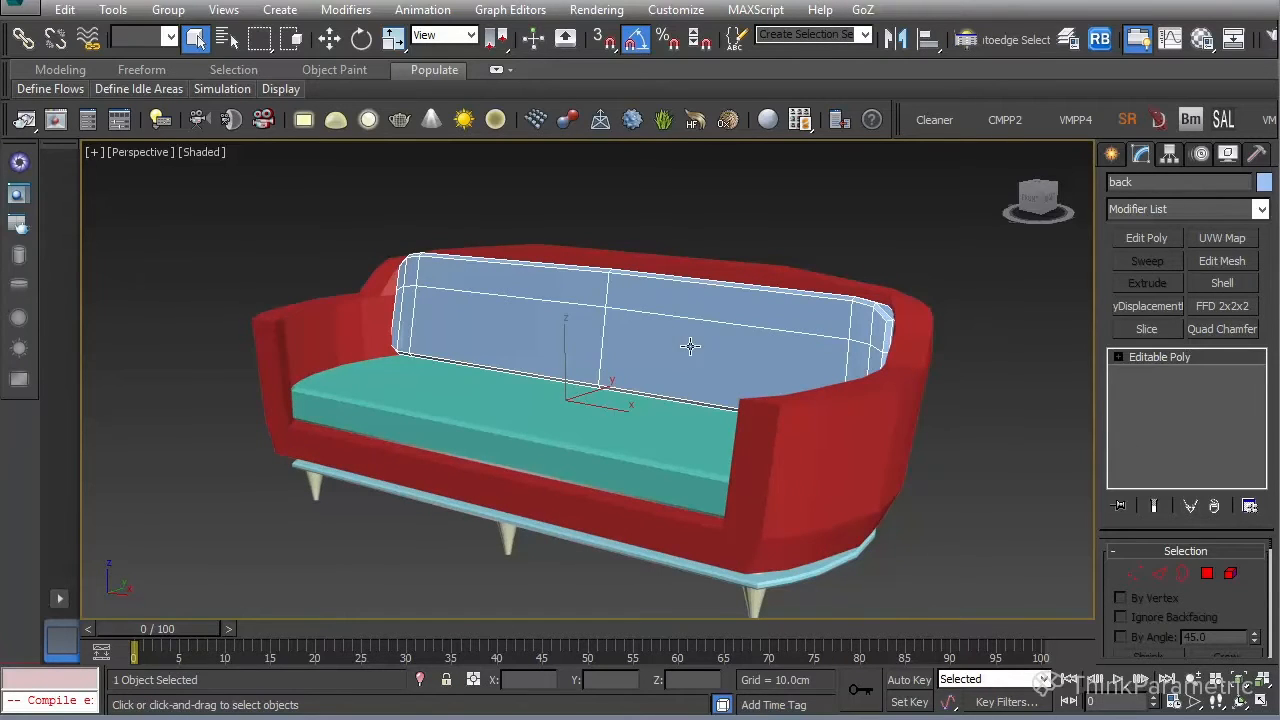
# - Delete all sofa objects and import sofa 01 for UV.obj with all its objects, naming the conflicting Box003 Box001afsd
pyautogui.hotkey('ctrl', 'a')
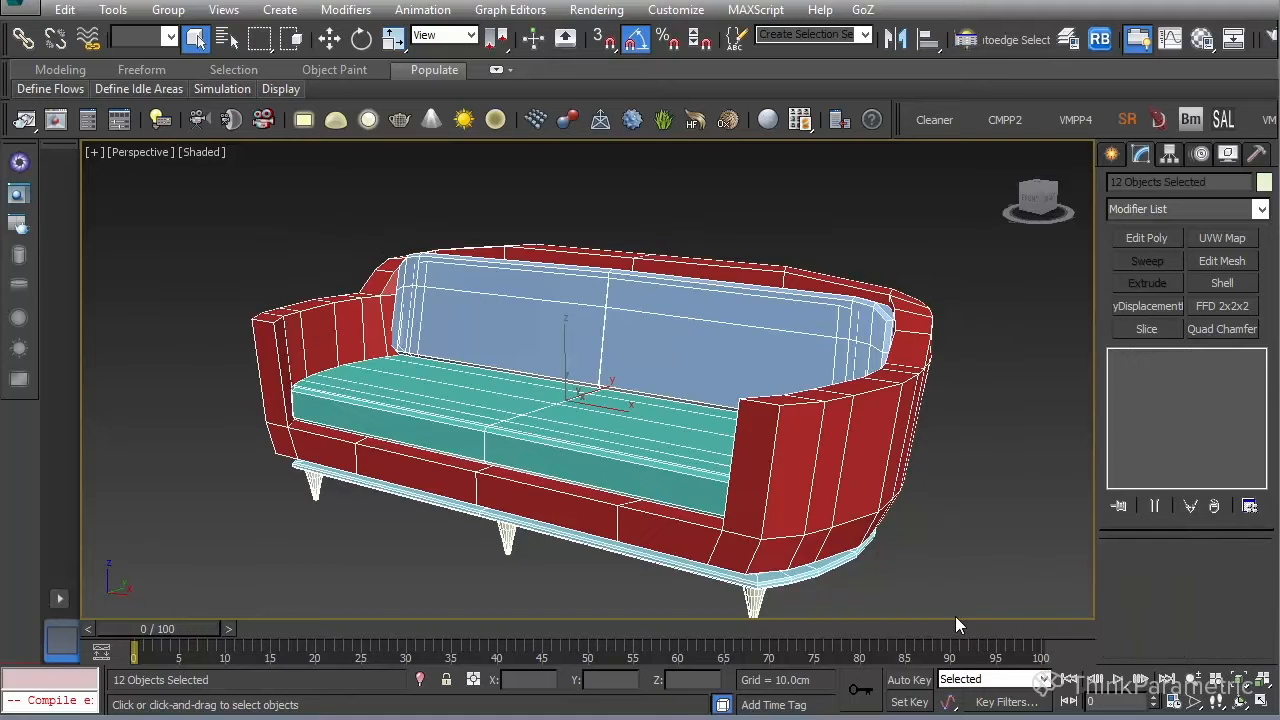
pyautogui.press('Delete')
pyautogui.click(16, 10)
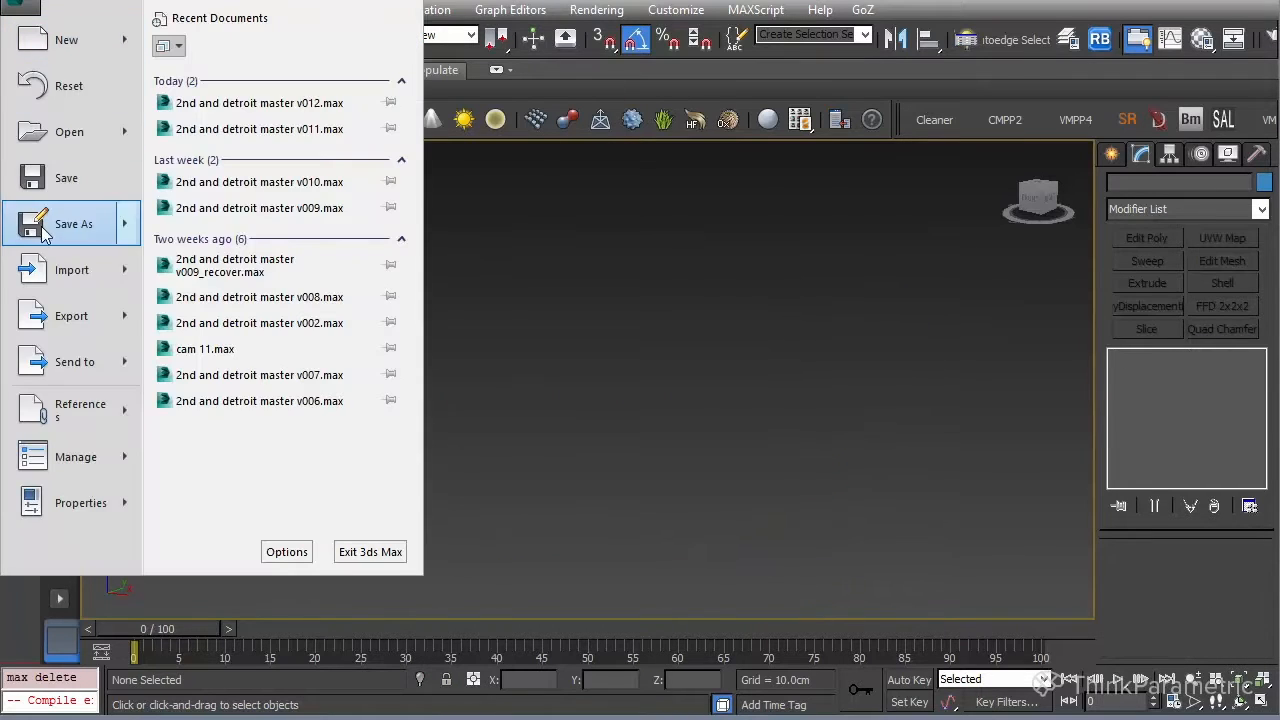
pyautogui.moveTo(62, 268)
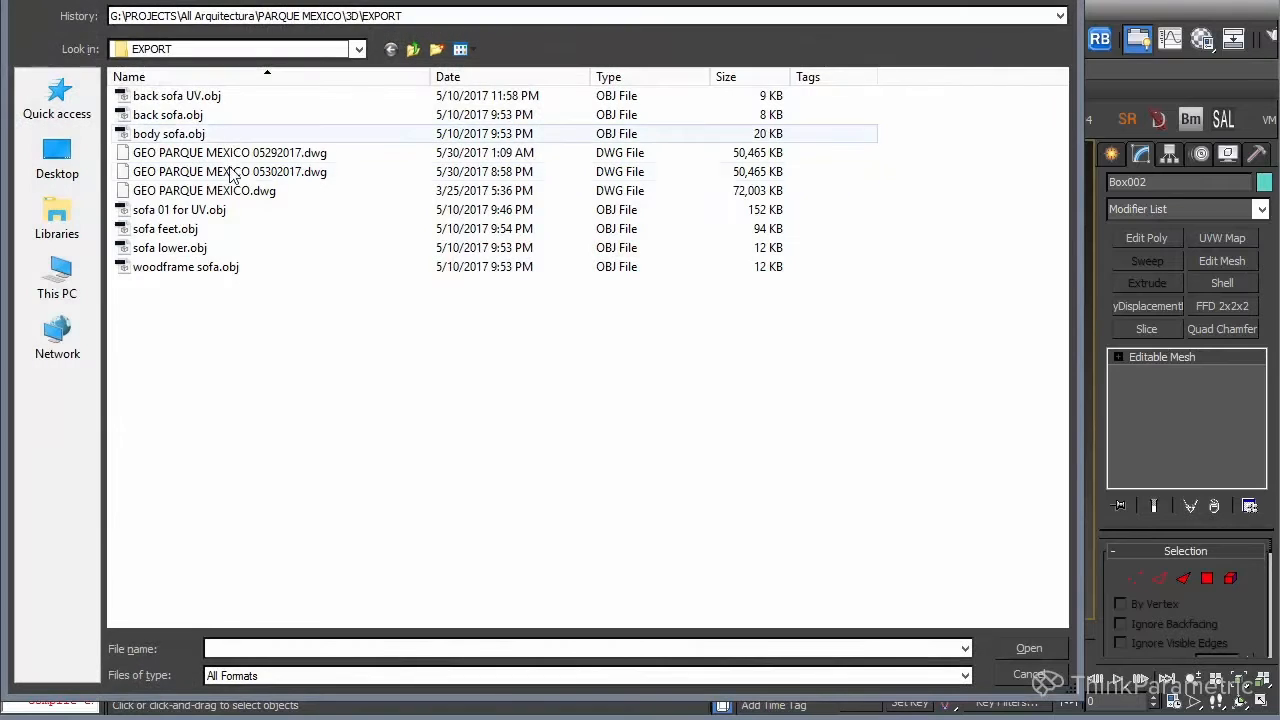
pyautogui.click(234, 209)
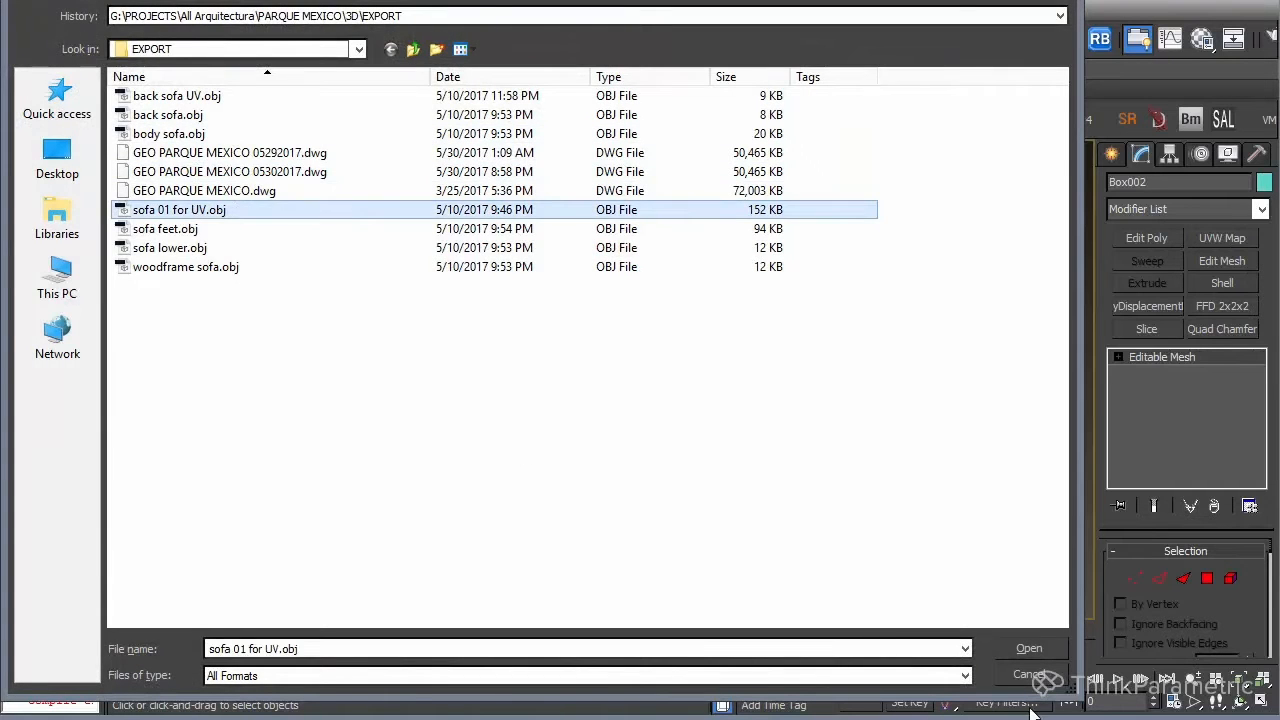
pyautogui.click(1044, 647)
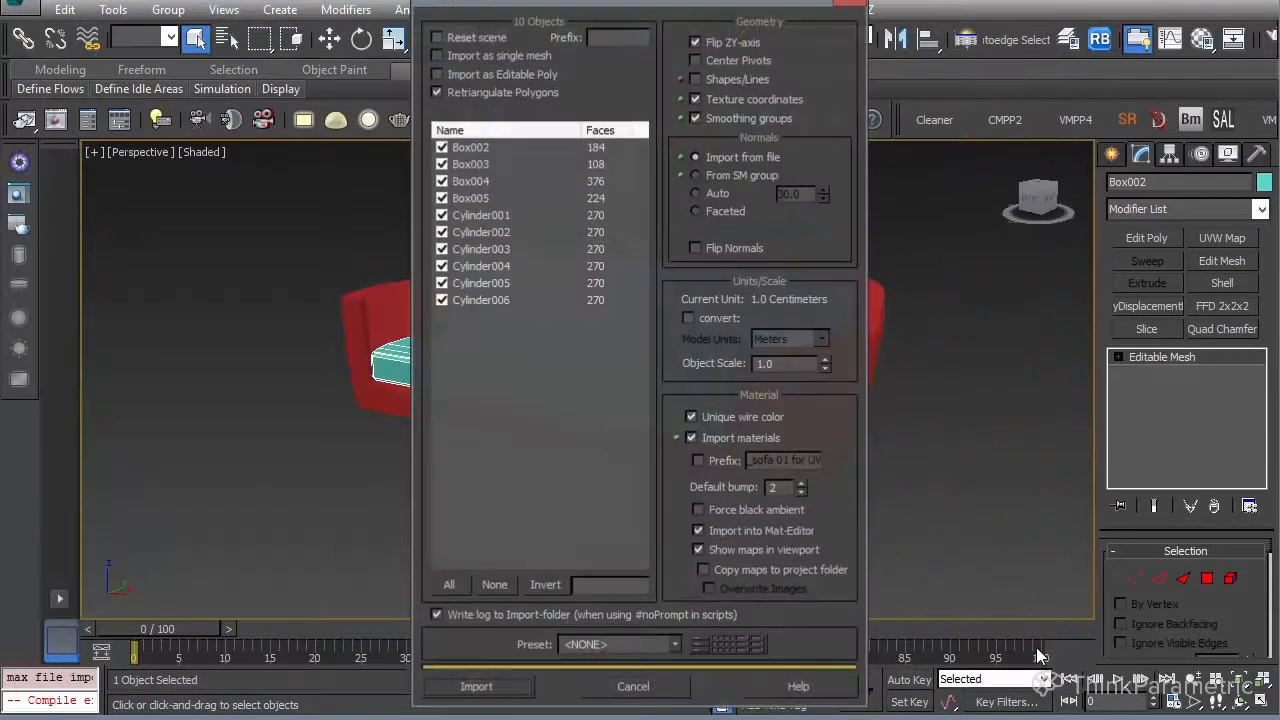
pyautogui.click(476, 686)
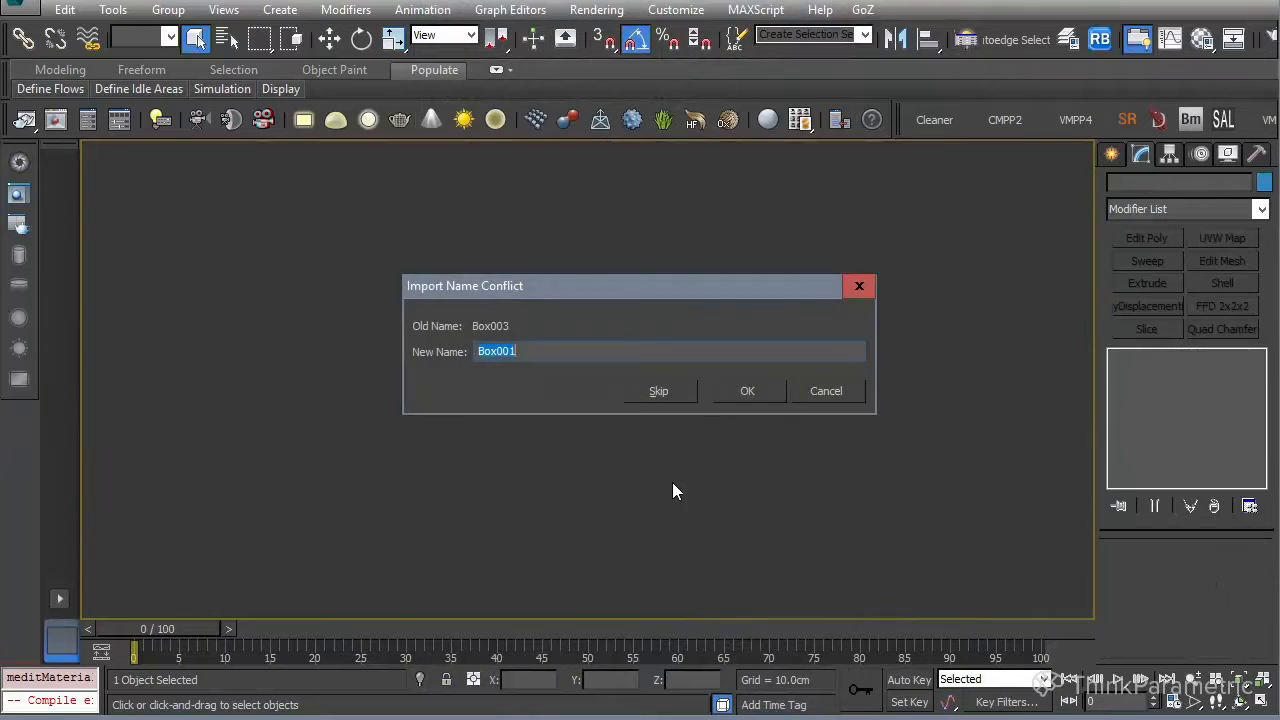
pyautogui.click(732, 350)
pyautogui.click(758, 394)
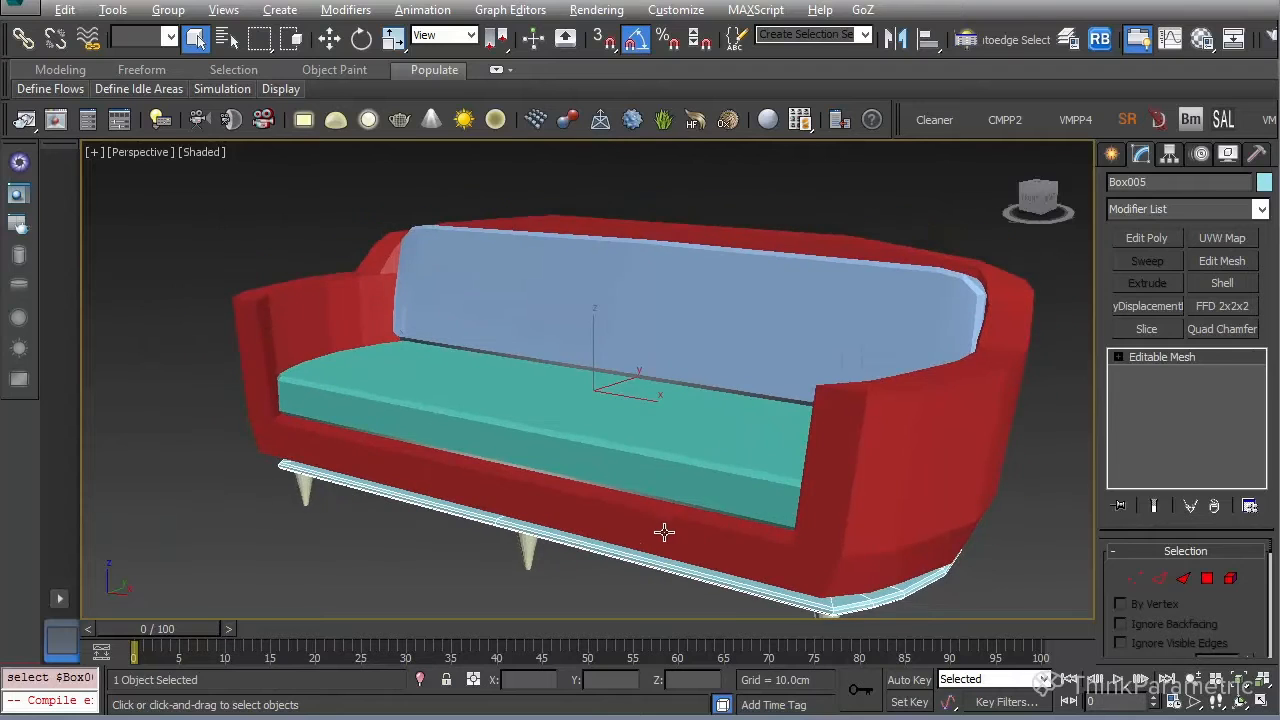
# - Inspect the imported sofa's underside, checking the individual legs and the wood base frame
pyautogui.keyDown('alt'); pyautogui.moveTo(672, 531); pyautogui.dragTo(790, 512, button='middle'); pyautogui.keyUp('alt')
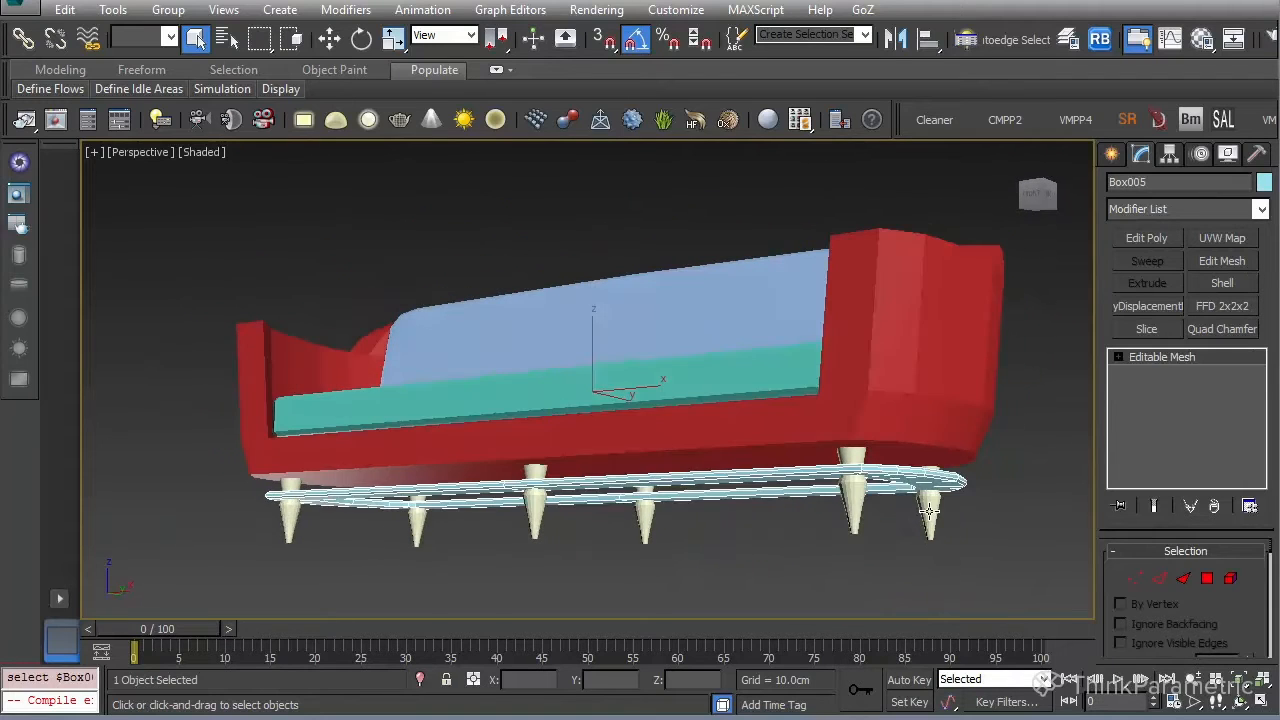
pyautogui.click(845, 500)
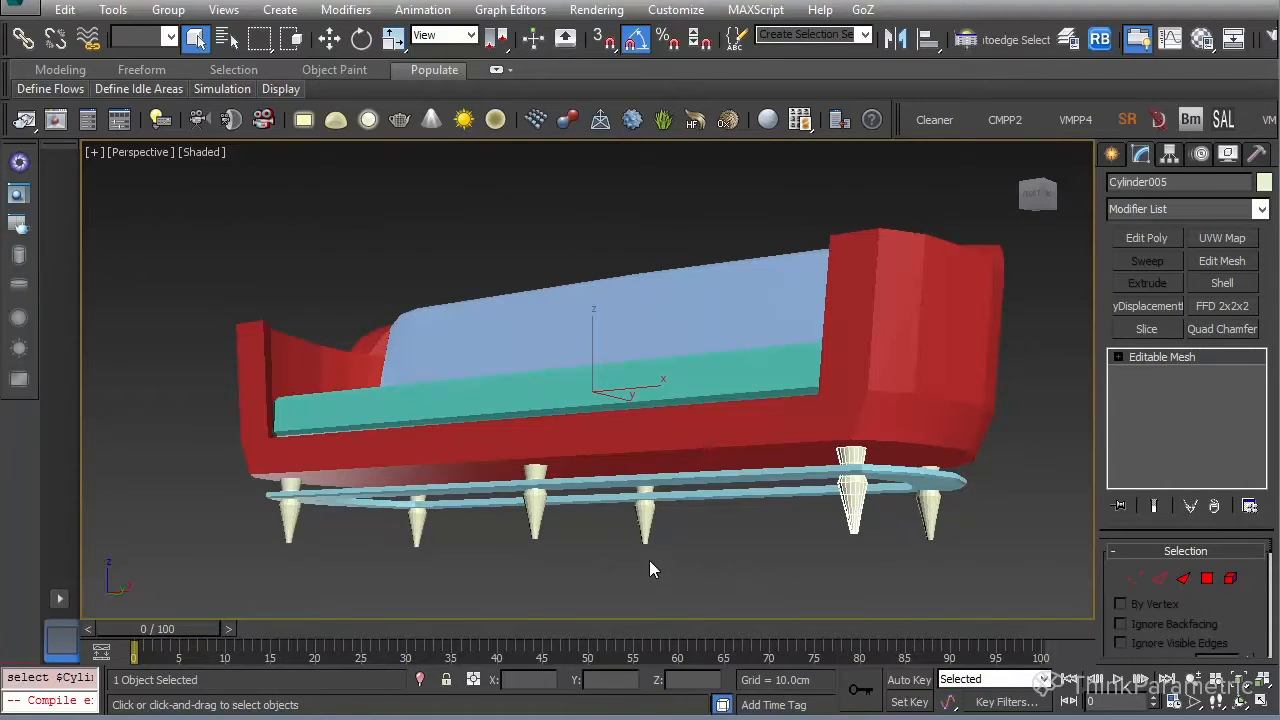
pyautogui.click(522, 530)
pyautogui.click(289, 512)
pyautogui.keyDown('alt'); pyautogui.moveTo(850, 535); pyautogui.dragTo(981, 562, button='middle'); pyautogui.keyUp('alt')
pyautogui.moveTo(983, 572); pyautogui.dragTo(792, 547)
pyautogui.keyDown('alt'); pyautogui.moveTo(545, 570); pyautogui.dragTo(645, 577, button='middle'); pyautogui.keyUp('alt')
pyautogui.moveTo(657, 583); pyautogui.dragTo(530, 538)
pyautogui.keyDown('alt'); pyautogui.moveTo(452, 584); pyautogui.dragTo(234, 581, button='middle'); pyautogui.keyUp('alt')
pyautogui.click(320, 521)
pyautogui.click(168, 530)
pyautogui.keyDown('alt'); pyautogui.moveTo(168, 530); pyautogui.dragTo(178, 526, button='middle'); pyautogui.keyUp('alt')
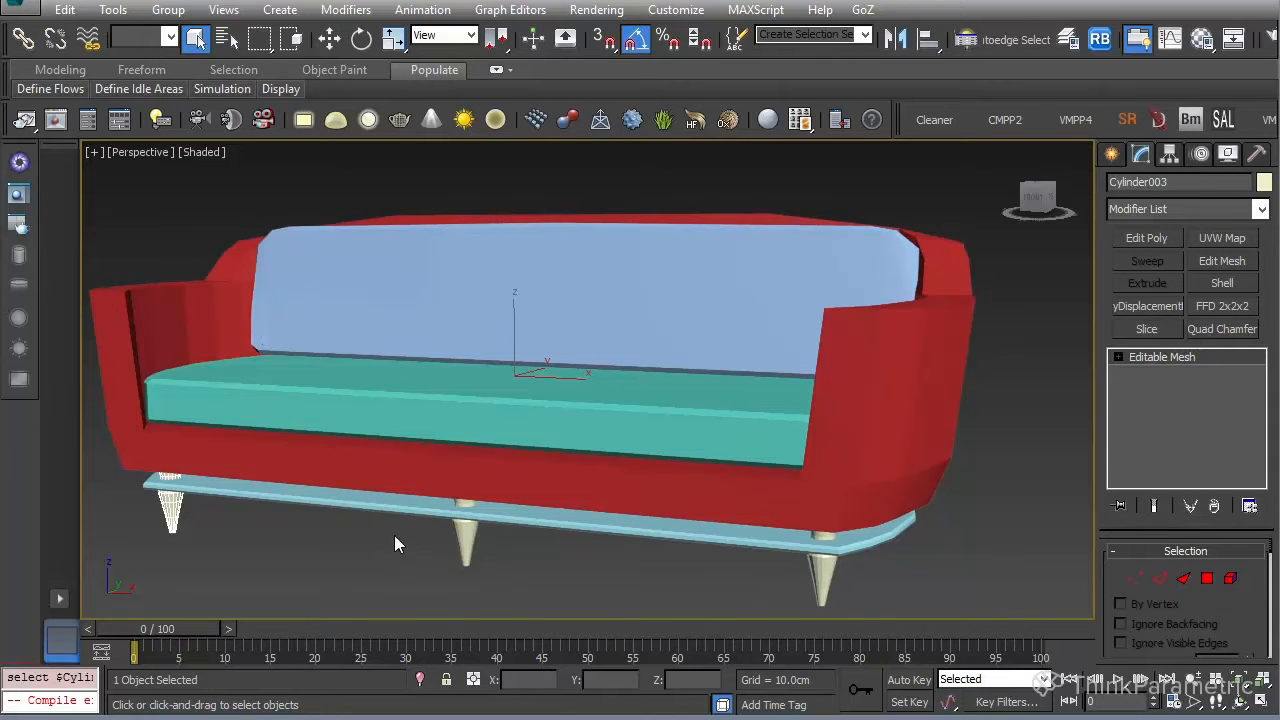
pyautogui.press('alt')
pyautogui.keyDown('alt'); pyautogui.moveTo(271, 514); pyautogui.dragTo(263, 474, button='middle'); pyautogui.keyUp('alt')
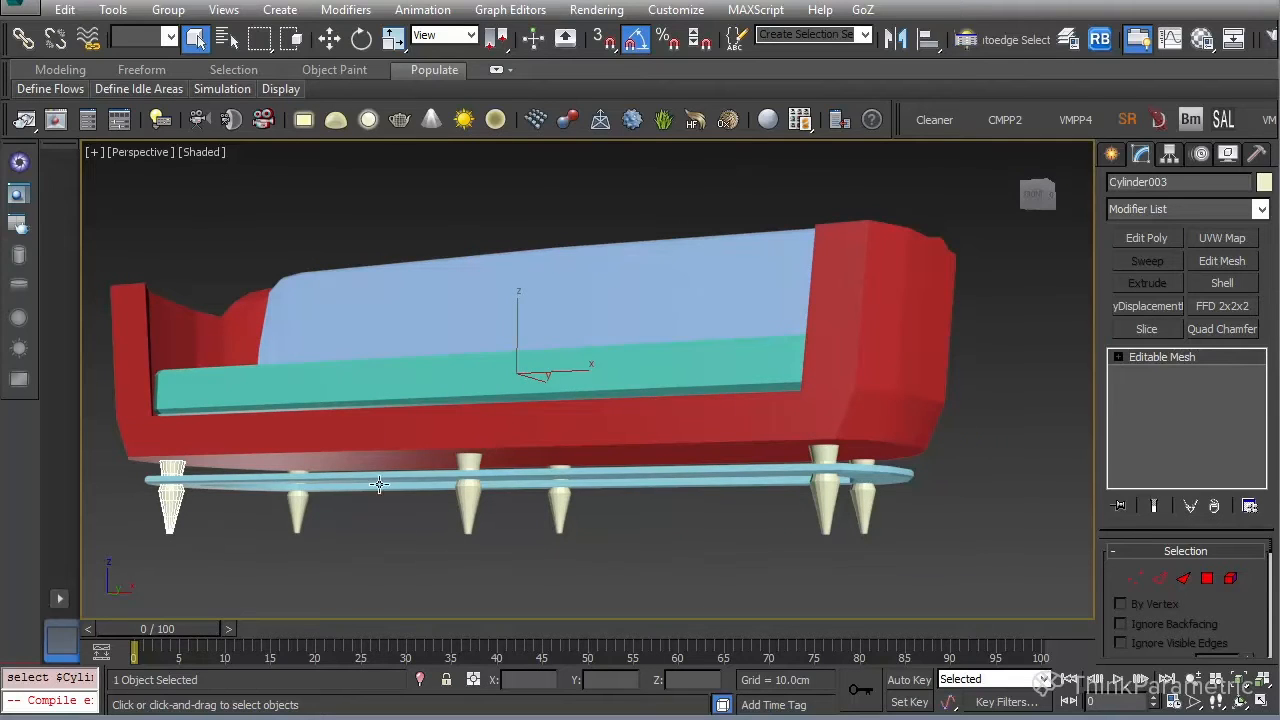
pyautogui.click(564, 508)
pyautogui.click(829, 492)
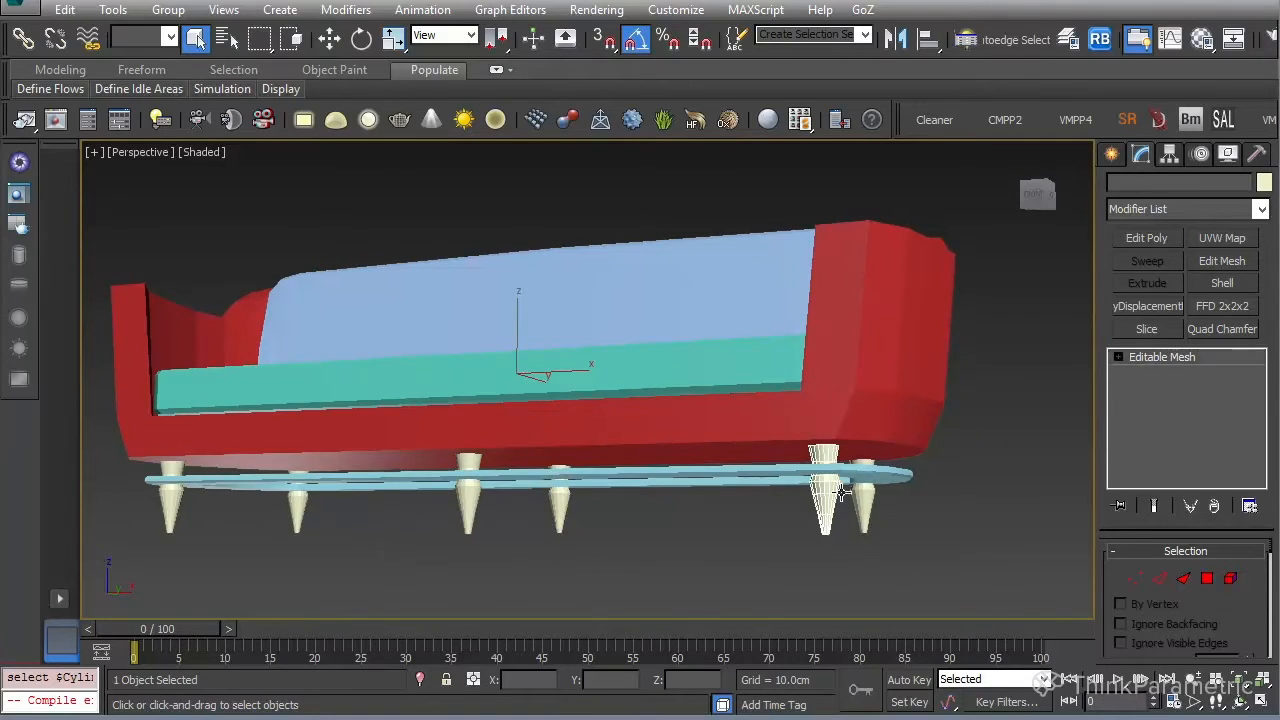
pyautogui.click(874, 506)
pyautogui.click(890, 475)
# - Rename the teal seat cushion as couch lower
pyautogui.click(764, 368)
pyautogui.moveTo(1156, 184); pyautogui.dragTo(984, 178)
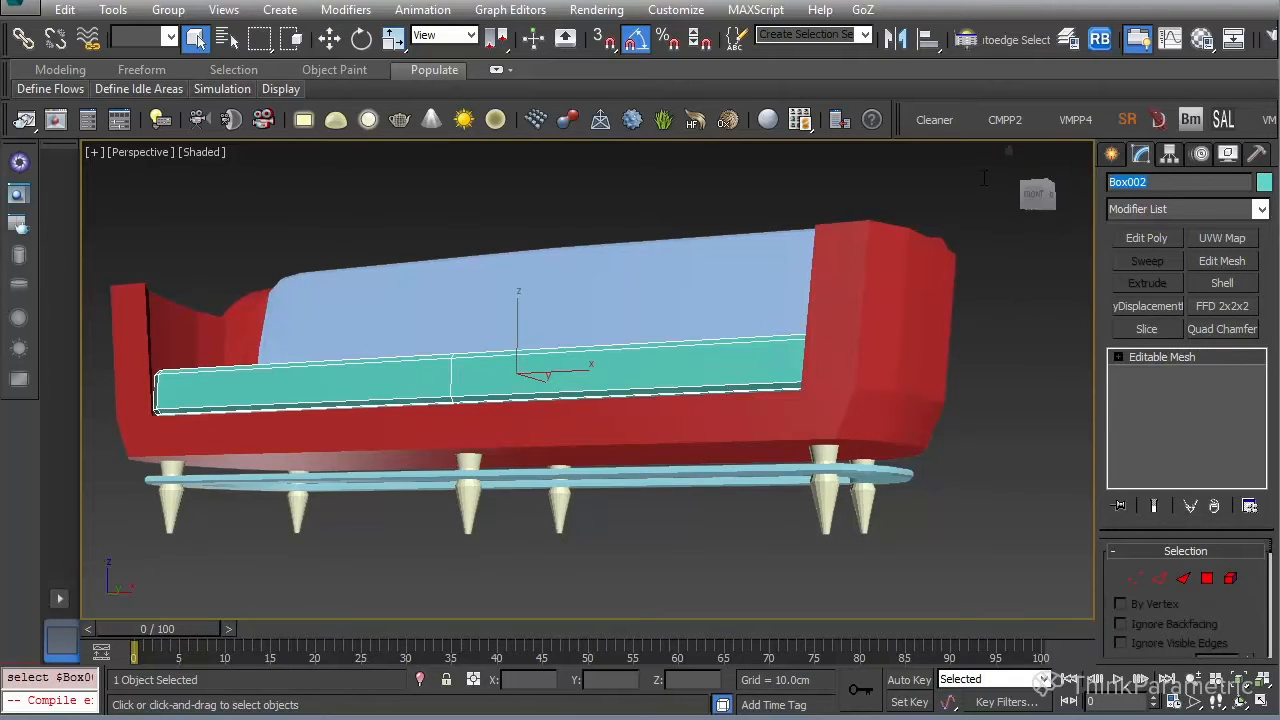
pyautogui.write('couch lower')
pyautogui.press('Return')
pyautogui.click(985, 442)
# - Rename the red sofa frame with the armrests as couch body
pyautogui.click(909, 347)
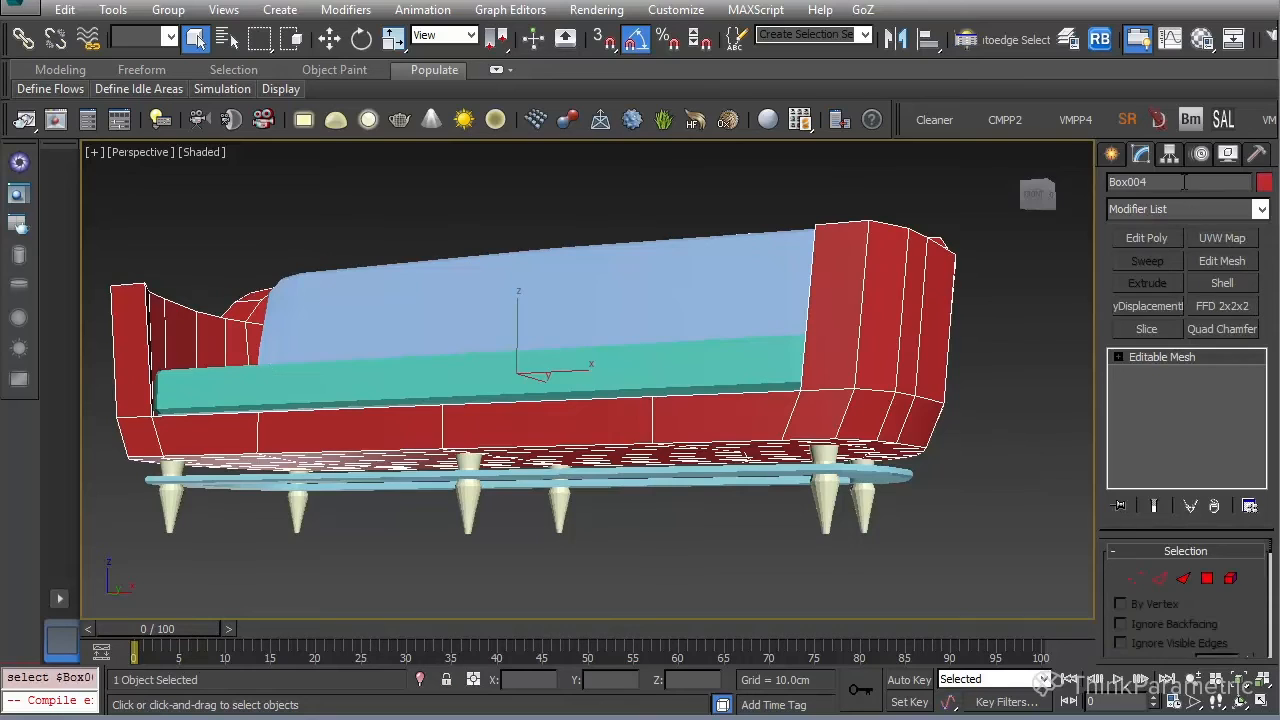
pyautogui.moveTo(1165, 183); pyautogui.dragTo(990, 178)
pyautogui.write('couch body')
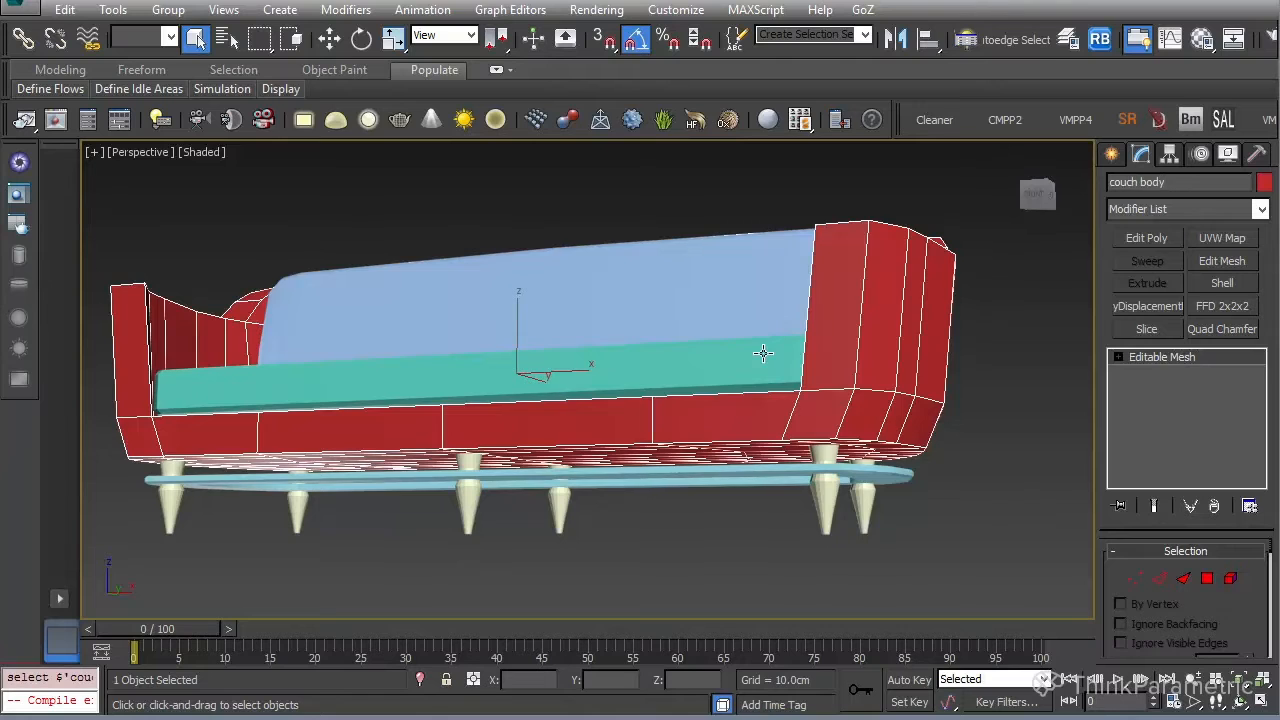
# - Rename the blue backrest cushion as couch back
pyautogui.click(830, 354)
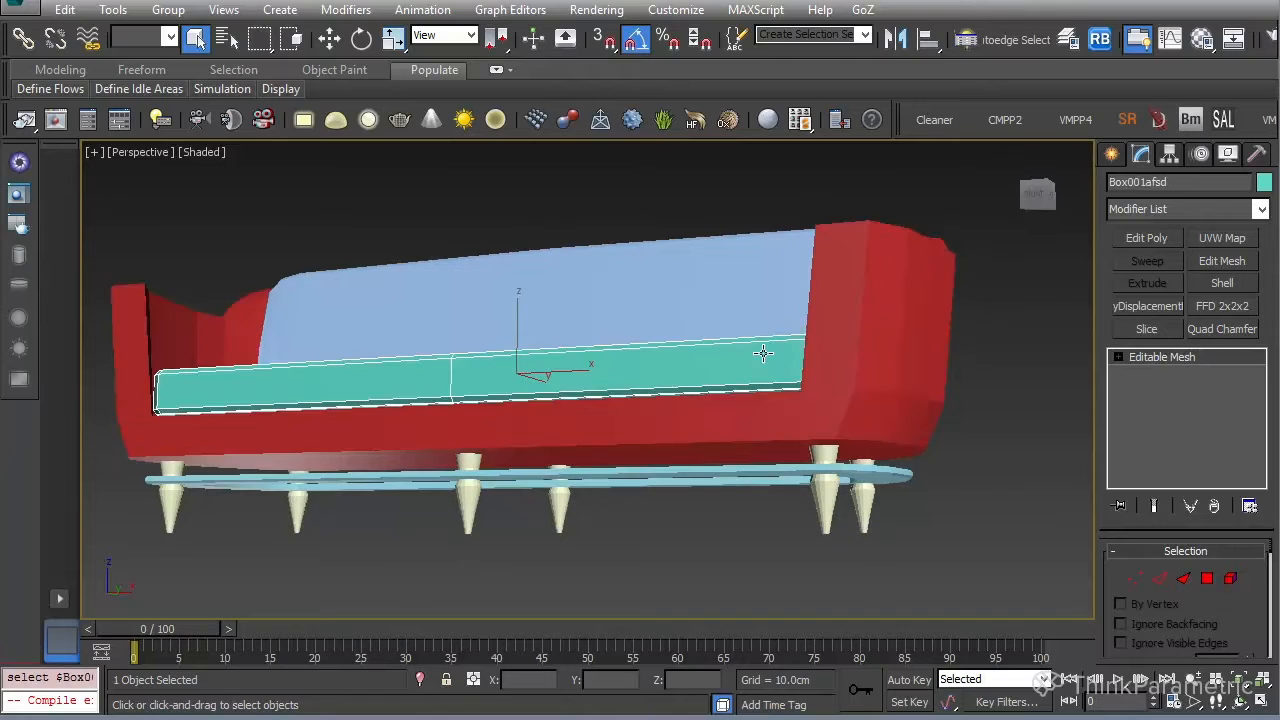
pyautogui.moveTo(1200, 182); pyautogui.dragTo(990, 190)
pyautogui.write('couch back')
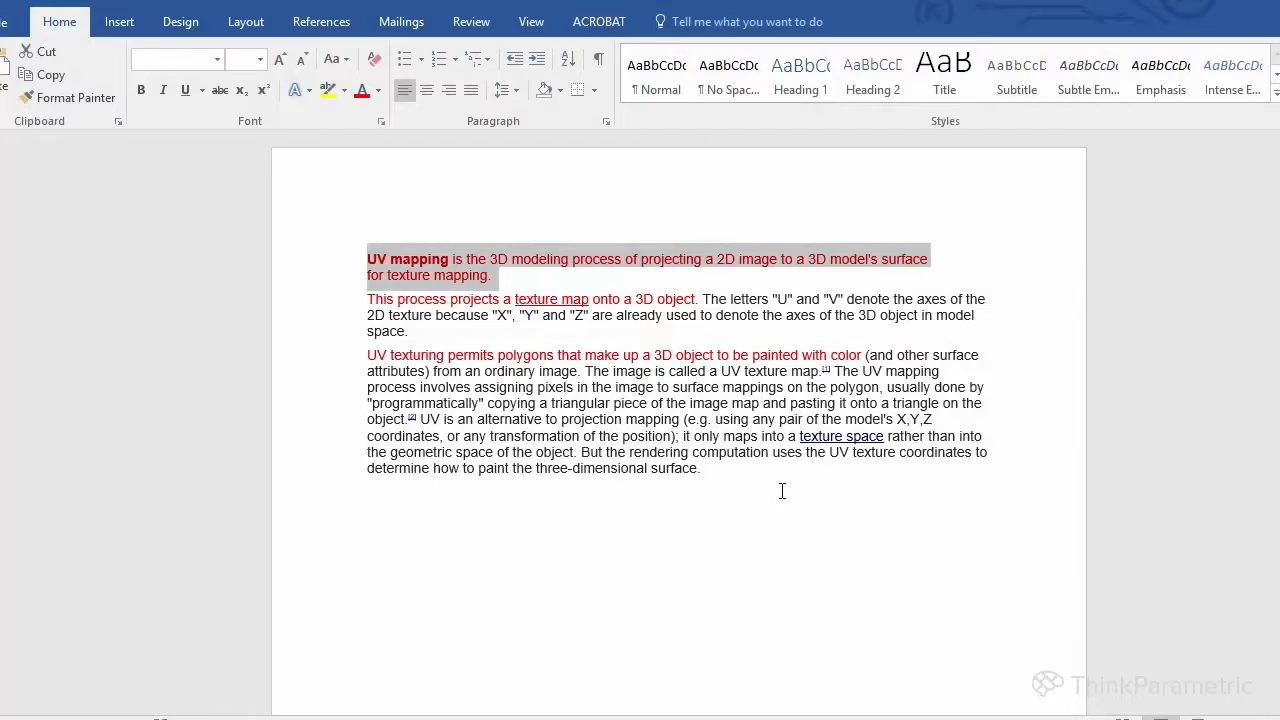
# - Read the definition of UV mapping in the Word document
pyautogui.click(512, 458)
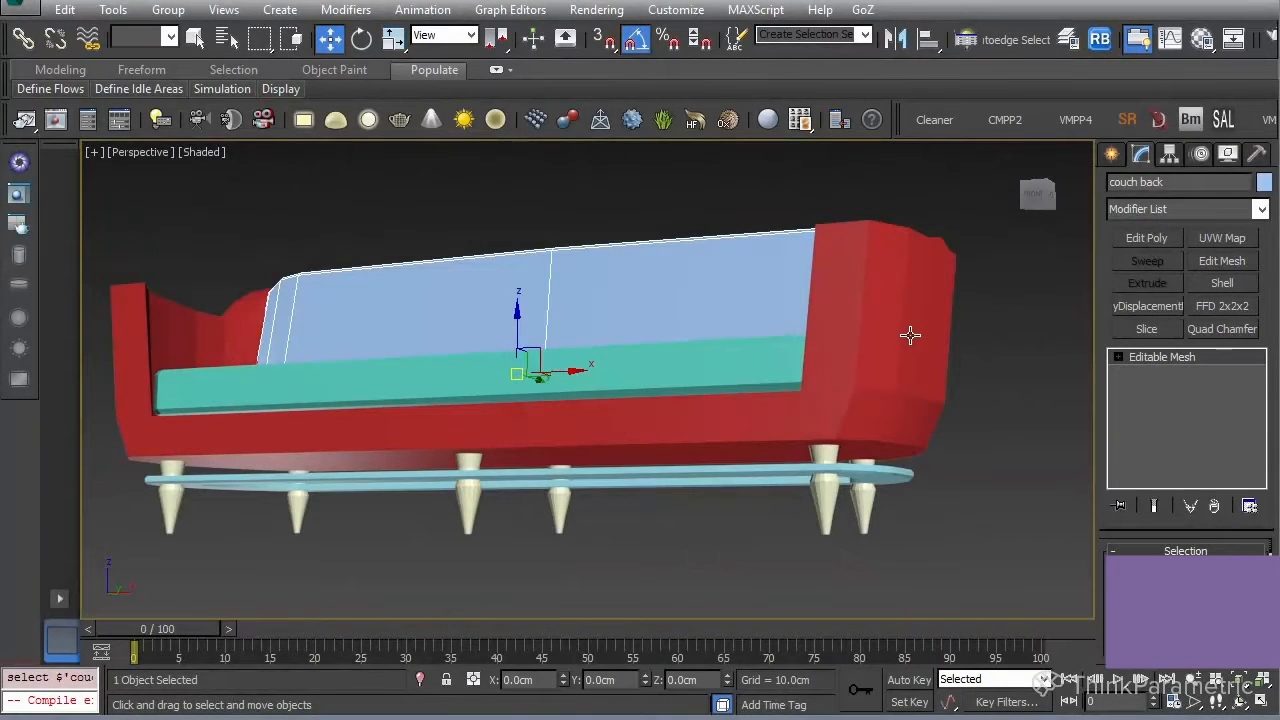
# - Switch back to 3ds Max and examine the couch body, backrest and seat cushion in turn
pyautogui.click(937, 307)
pyautogui.keyDown('alt'); pyautogui.moveTo(906, 413); pyautogui.dragTo(880, 458, button='middle'); pyautogui.keyUp('alt')
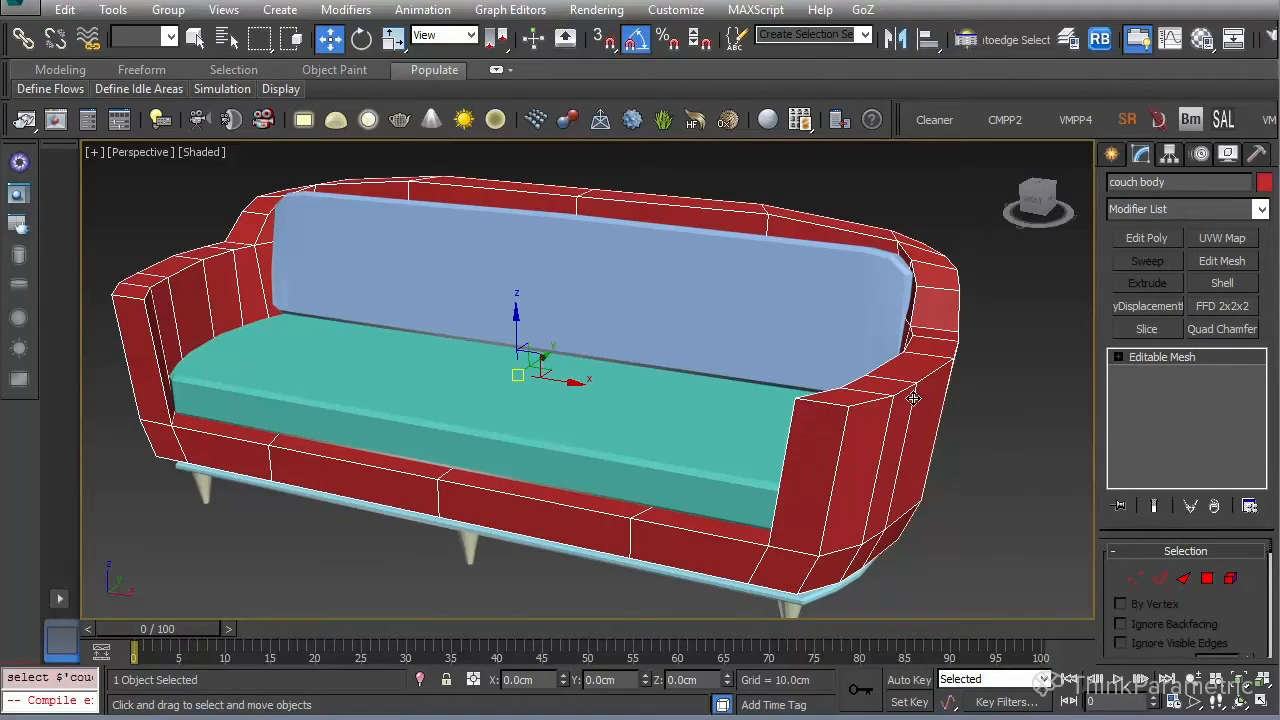
pyautogui.keyDown('alt'); pyautogui.moveTo(913, 399); pyautogui.dragTo(776, 317, button='middle'); pyautogui.keyUp('alt')
pyautogui.click(776, 317)
pyautogui.keyDown('alt'); pyautogui.moveTo(447, 383); pyautogui.dragTo(570, 424, button='middle'); pyautogui.keyUp('alt')
pyautogui.click(1086, 514)
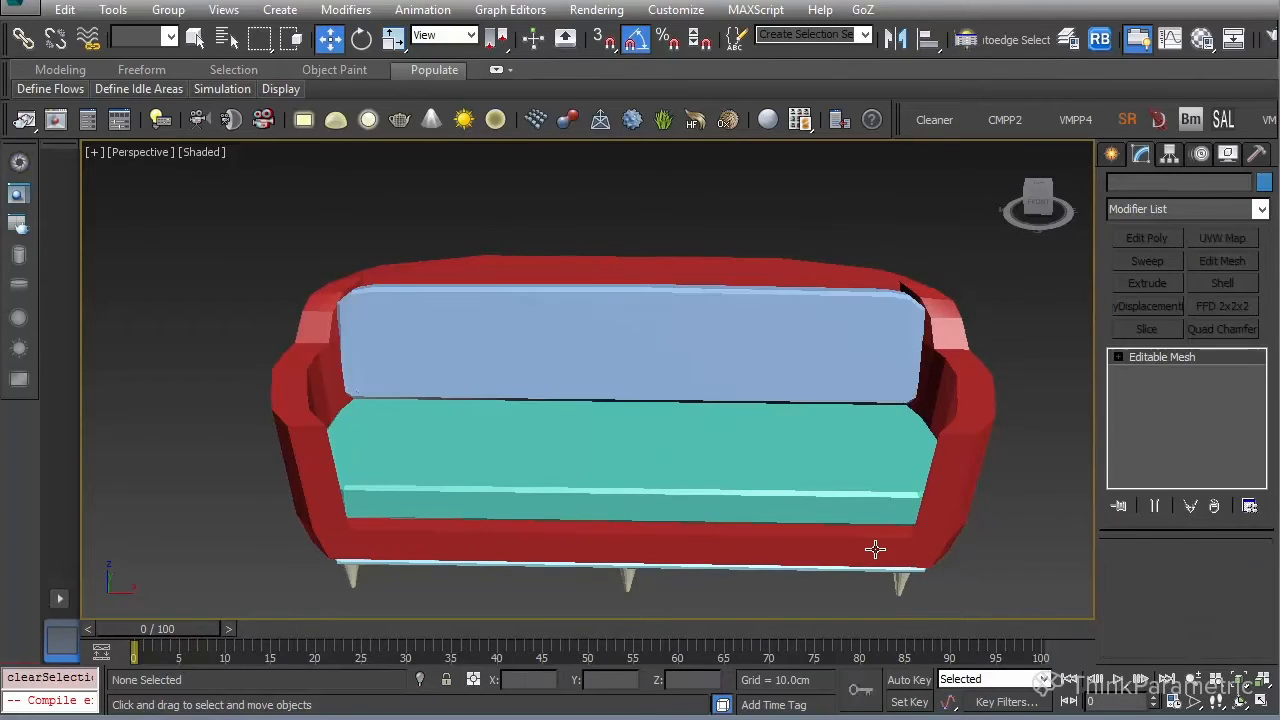
pyautogui.click(875, 519)
pyautogui.keyDown('alt'); pyautogui.moveTo(875, 519); pyautogui.dragTo(1061, 466, button='middle'); pyautogui.keyUp('alt')
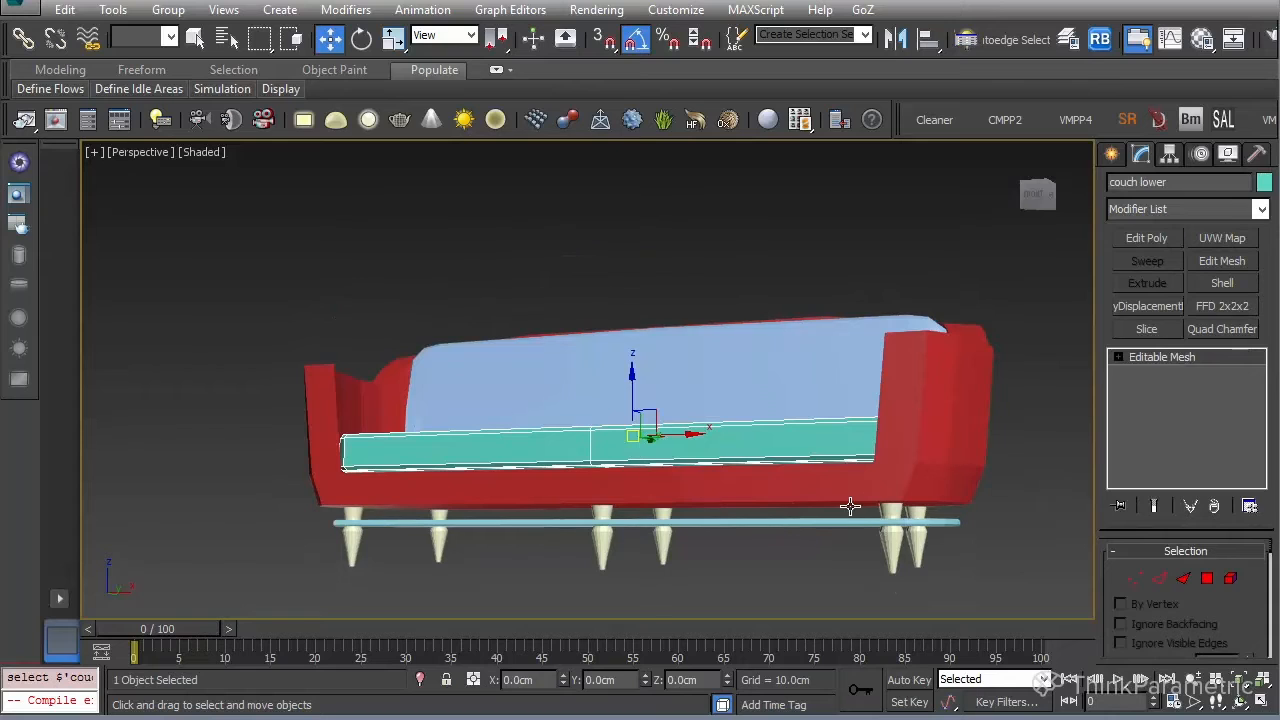
pyautogui.click(915, 471)
pyautogui.click(717, 363)
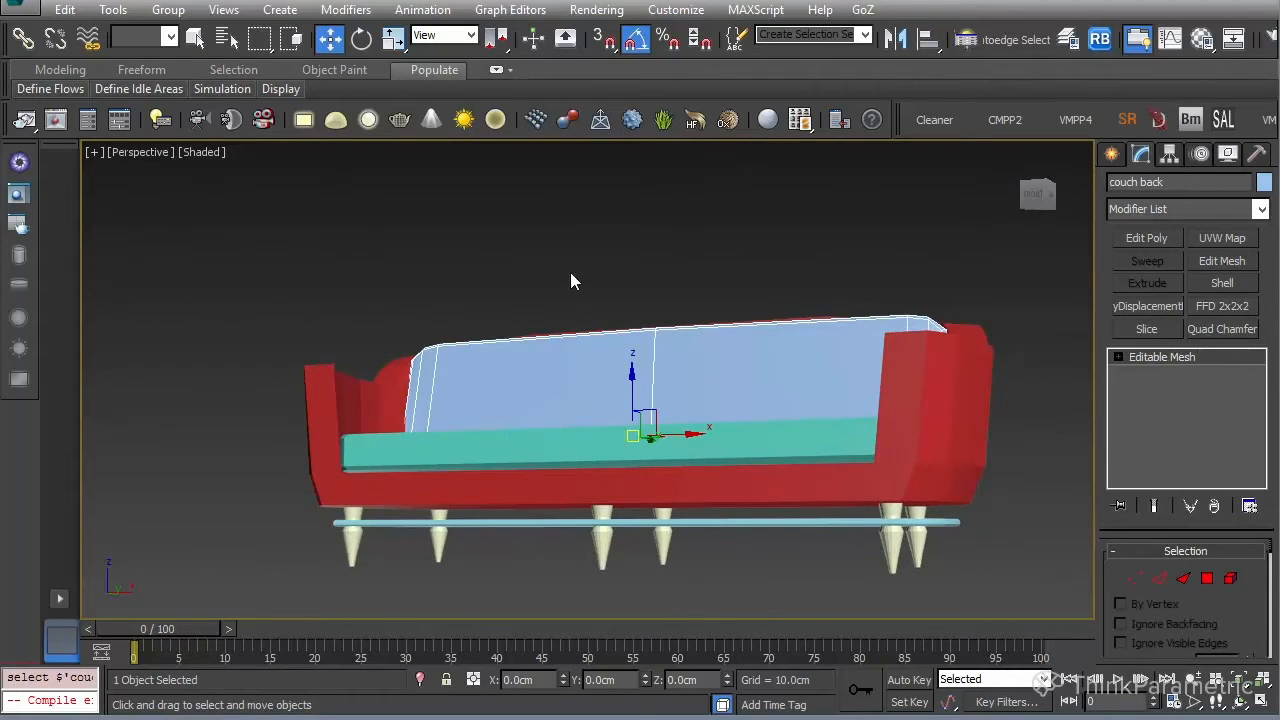
pyautogui.click(570, 305)
pyautogui.moveTo(570, 306); pyautogui.dragTo(566, 374)
pyautogui.click(571, 395)
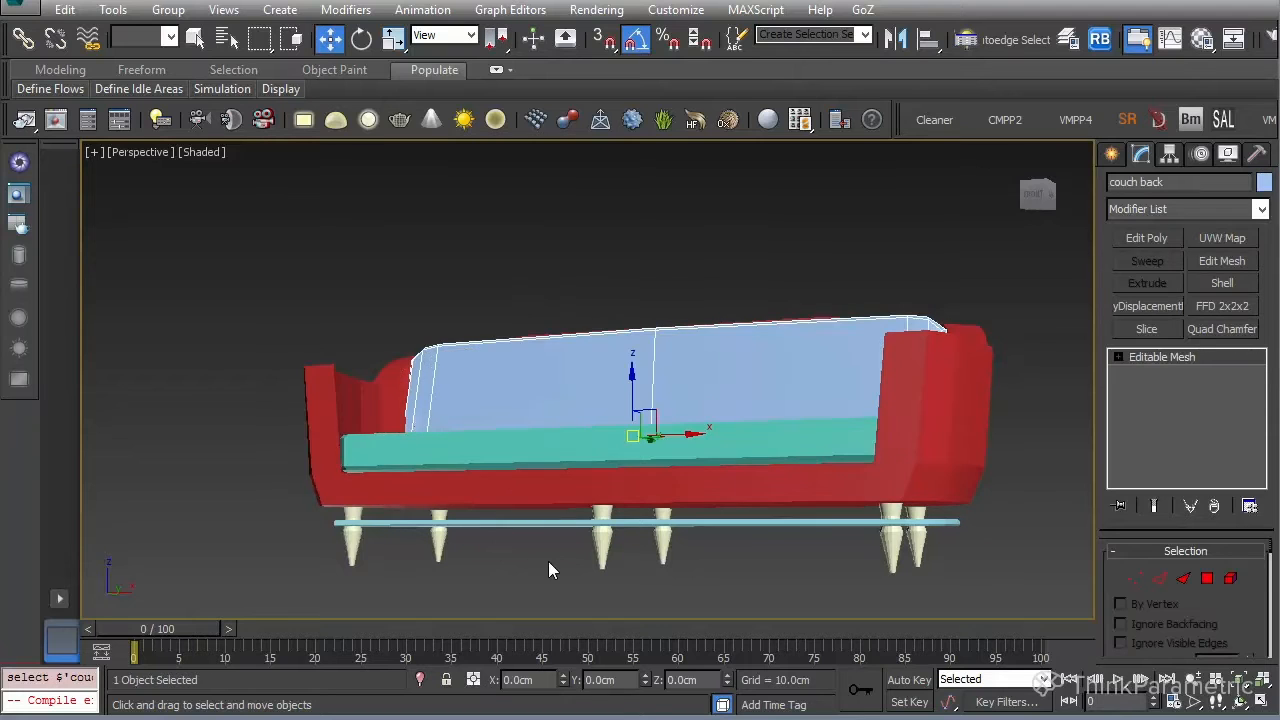
# - Examine the couch body's mesh from the front, around both armrests and from the side
pyautogui.keyDown('alt'); pyautogui.moveTo(389, 521); pyautogui.dragTo(481, 540, button='middle'); pyautogui.keyUp('alt')
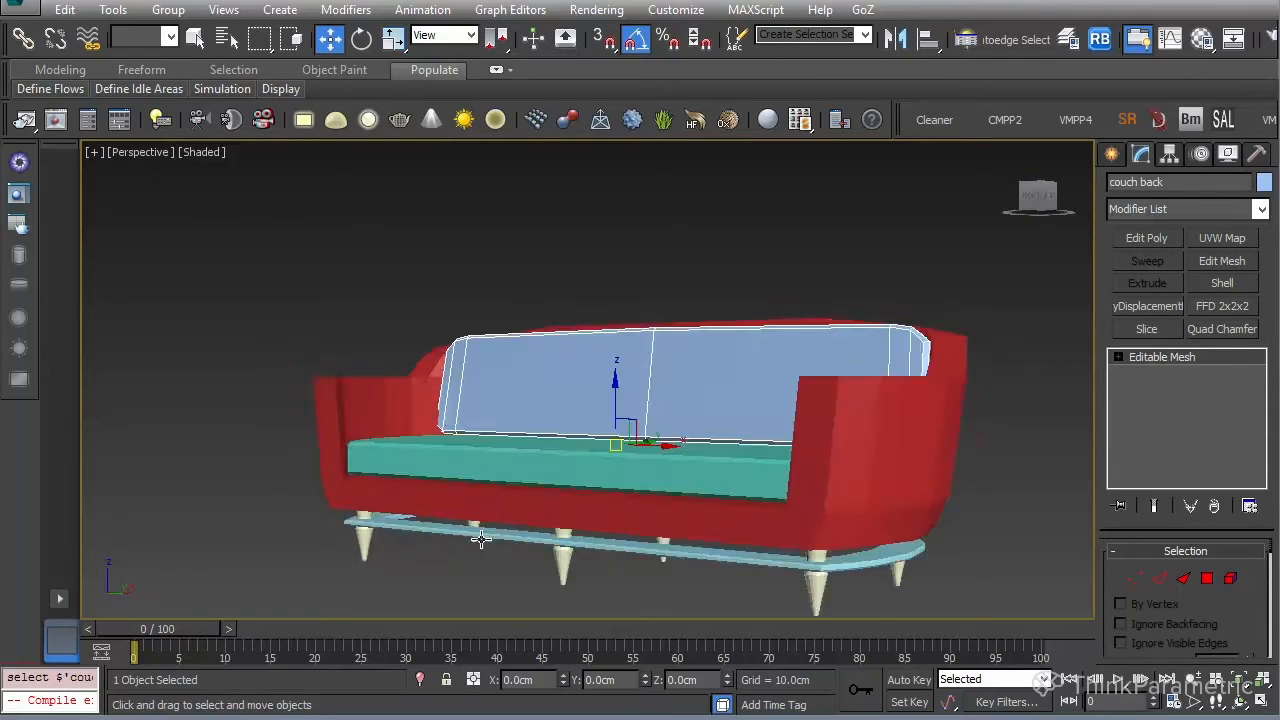
pyautogui.click(399, 400)
pyautogui.keyDown('alt'); pyautogui.moveTo(932, 513); pyautogui.dragTo(863, 397, button='middle'); pyautogui.keyUp('alt')
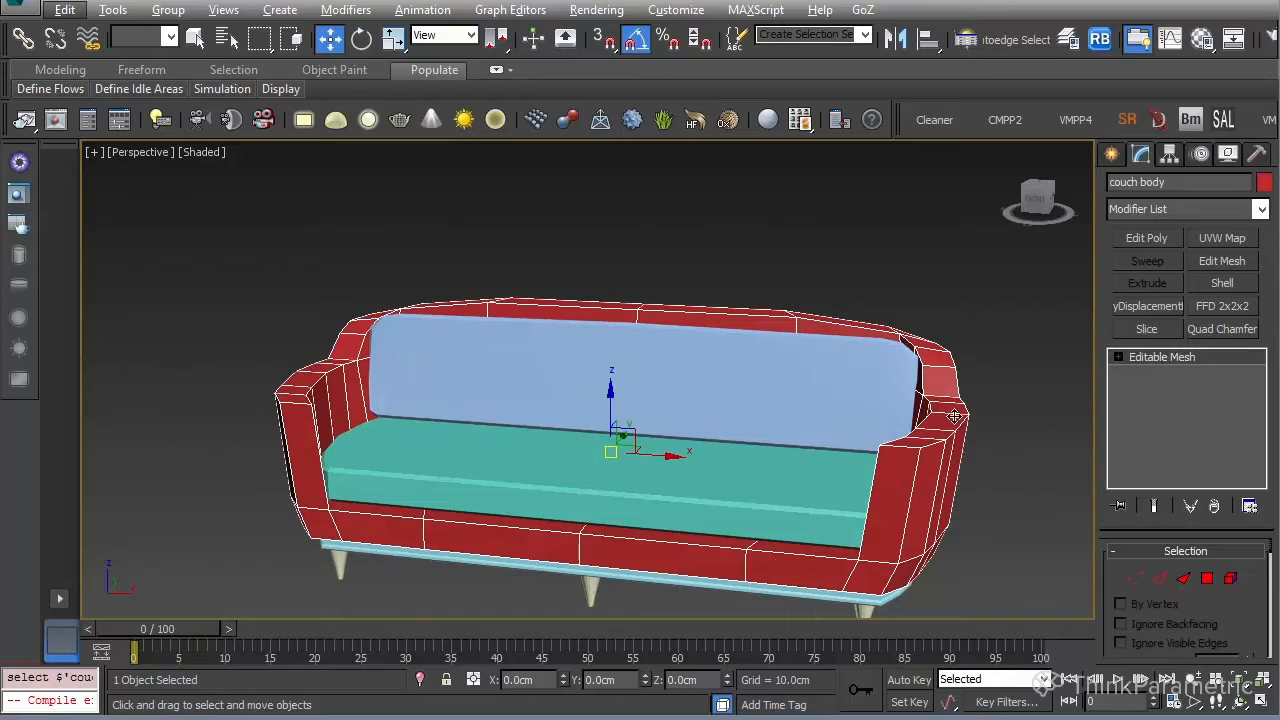
pyautogui.keyDown('alt'); pyautogui.moveTo(937, 423); pyautogui.dragTo(262, 362, button='middle'); pyautogui.keyUp('alt')
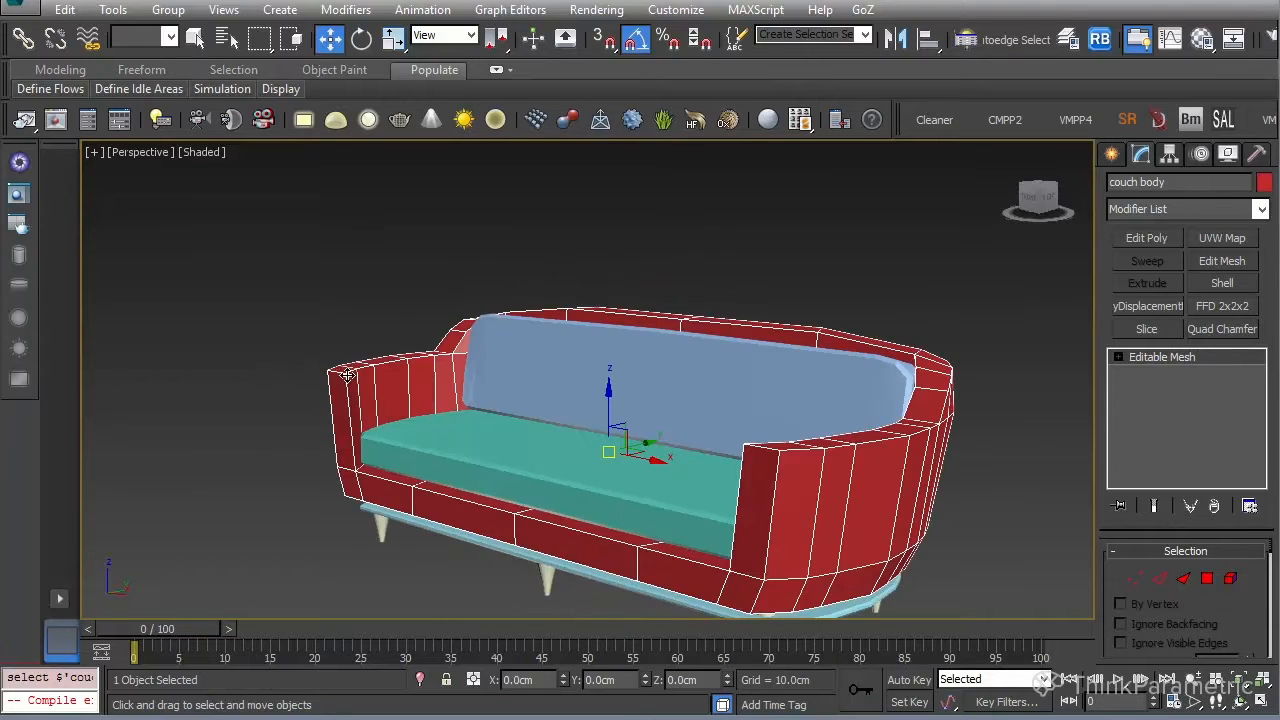
pyautogui.scroll(3, 347, 374)
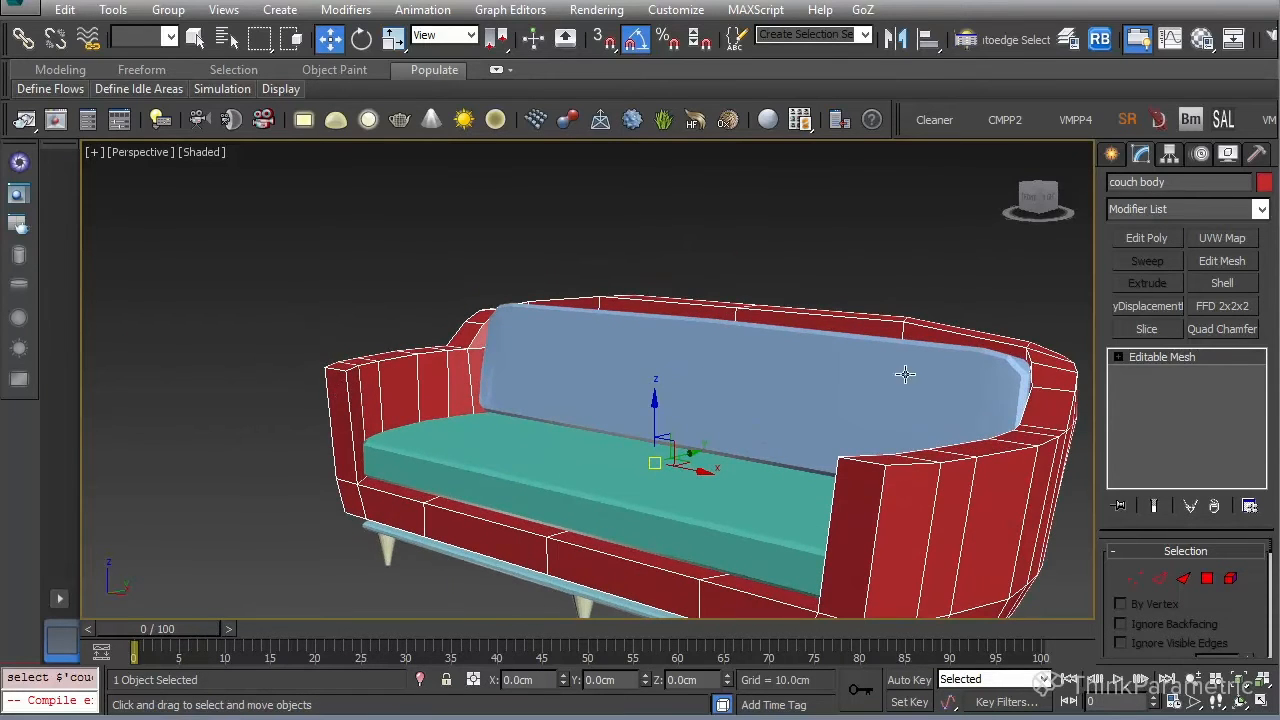
pyautogui.keyDown('alt'); pyautogui.moveTo(781, 406); pyautogui.dragTo(831, 397, button='middle'); pyautogui.keyUp('alt')
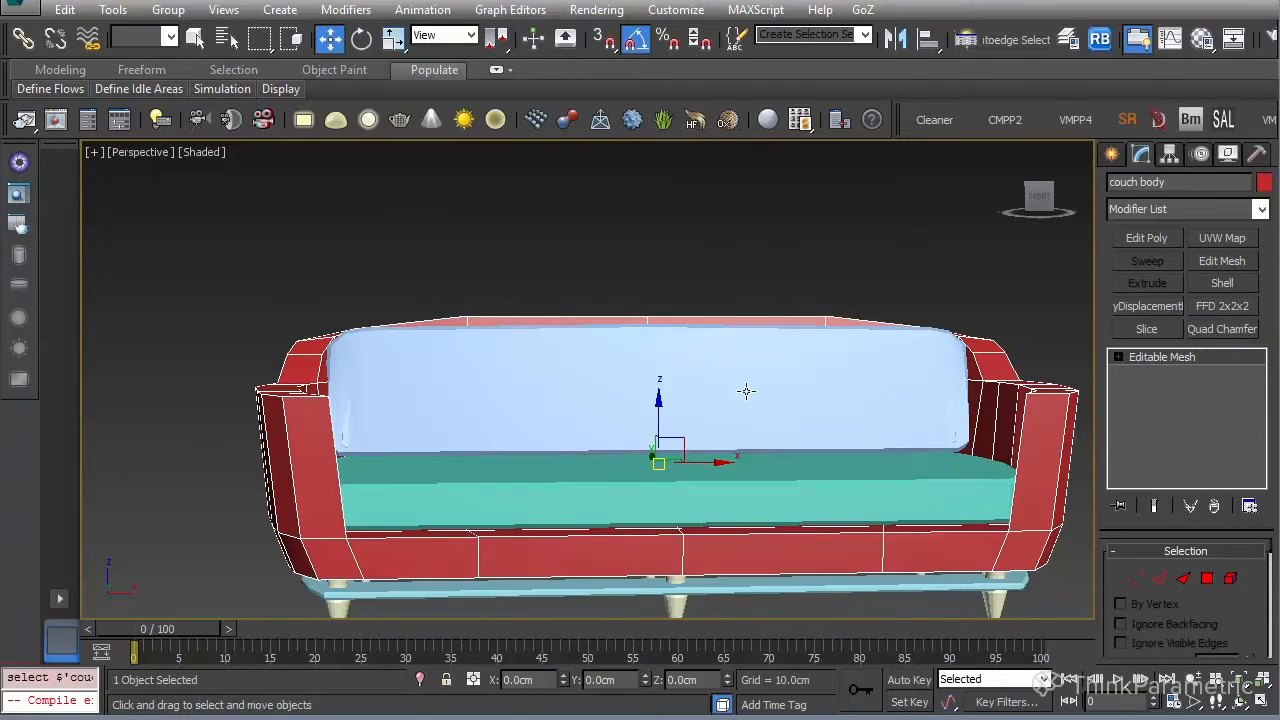
pyautogui.keyDown('alt'); pyautogui.moveTo(623, 457); pyautogui.dragTo(880, 409, button='middle'); pyautogui.keyUp('alt')
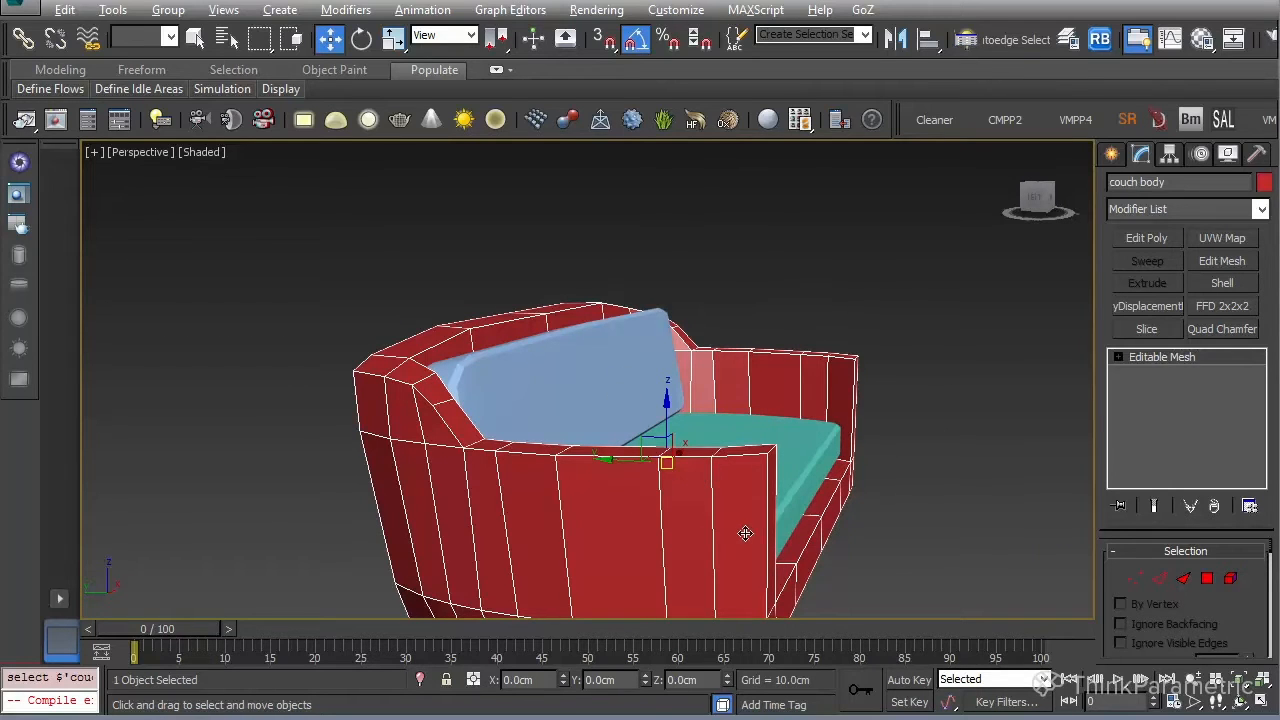
# - Select the couch body's outer armrest polygon and its front end polygon in turn to compare the two surfaces
pyautogui.keyDown('alt'); pyautogui.moveTo(745, 533); pyautogui.dragTo(510, 340, button='middle'); pyautogui.keyUp('alt')
pyautogui.keyDown('alt'); pyautogui.moveTo(523, 383); pyautogui.dragTo(629, 454, button='middle'); pyautogui.keyUp('alt')
pyautogui.press('4')
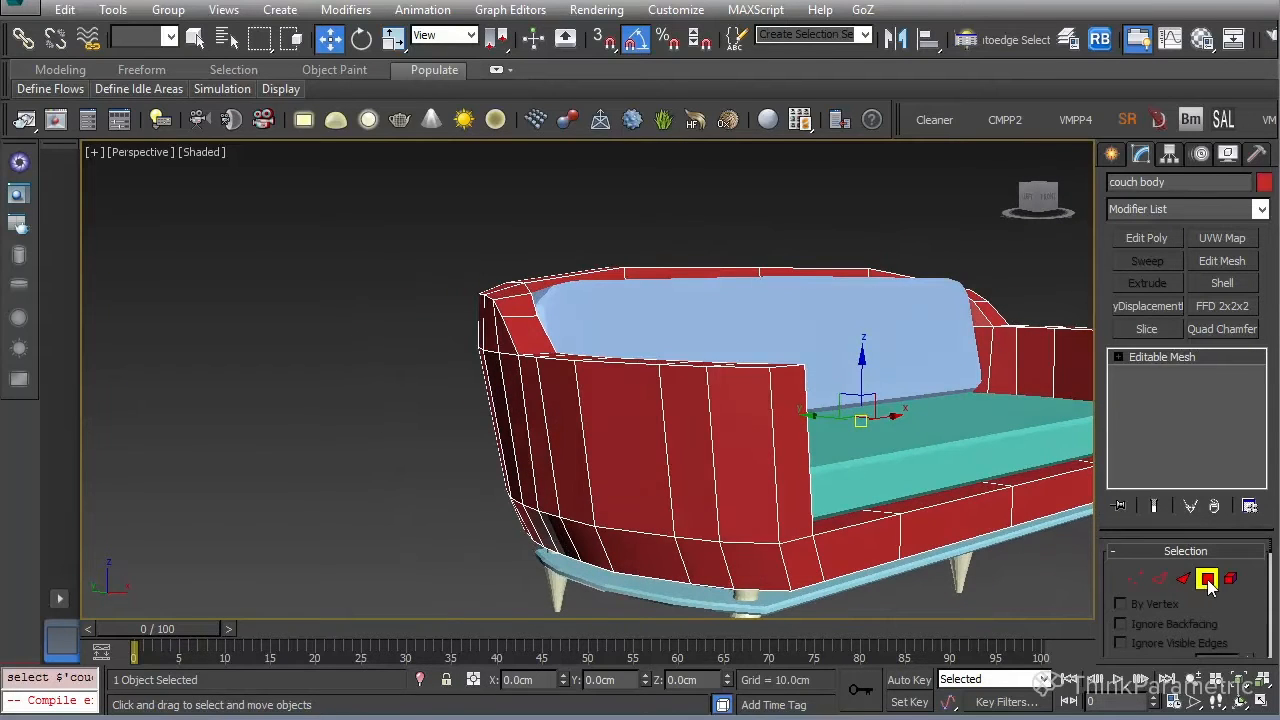
pyautogui.click(763, 461)
pyautogui.keyDown('alt'); pyautogui.moveTo(769, 479); pyautogui.dragTo(731, 503, button='middle'); pyautogui.keyUp('alt')
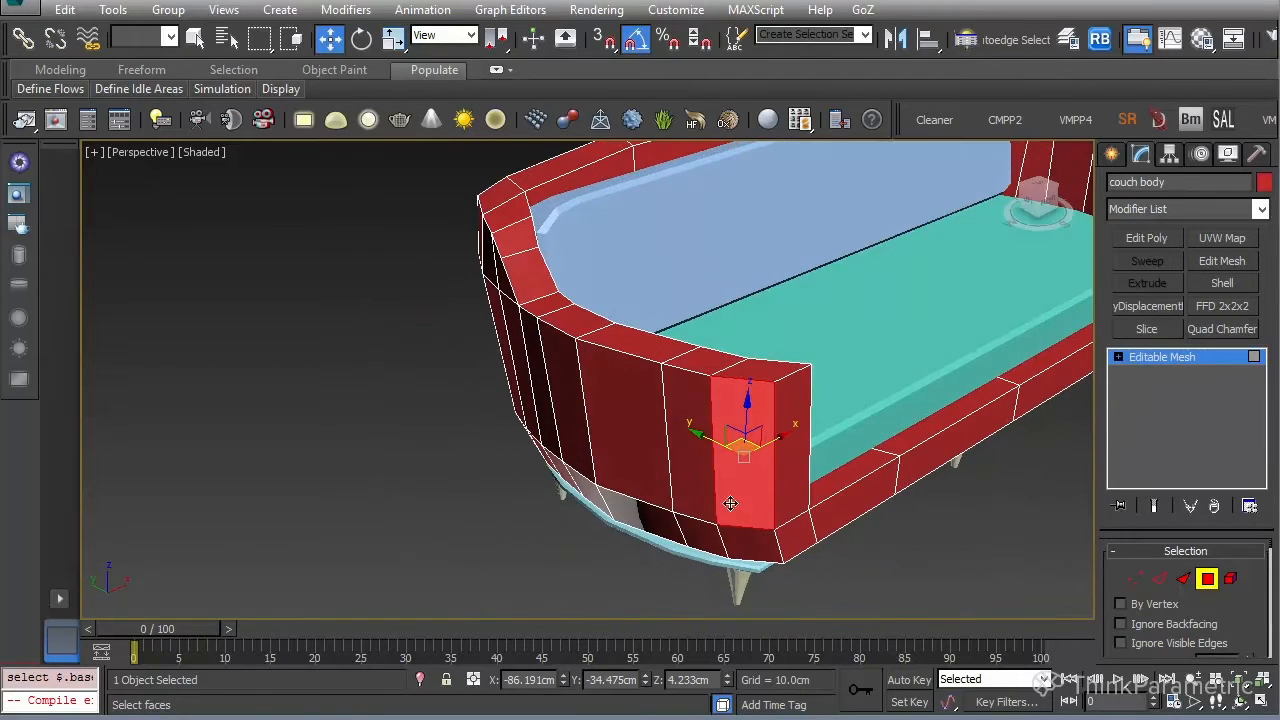
pyautogui.keyDown('alt'); pyautogui.moveTo(679, 383); pyautogui.dragTo(769, 447, button='middle'); pyautogui.keyUp('alt')
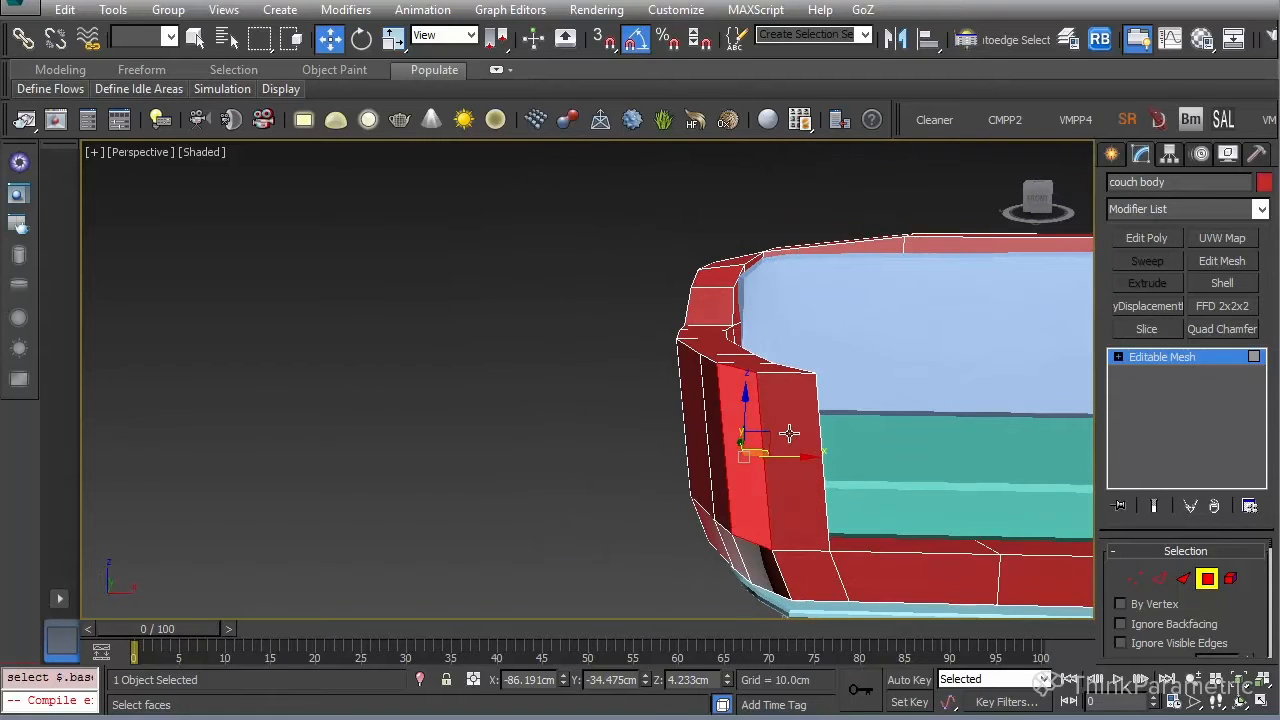
pyautogui.click(789, 433)
pyautogui.click(750, 424)
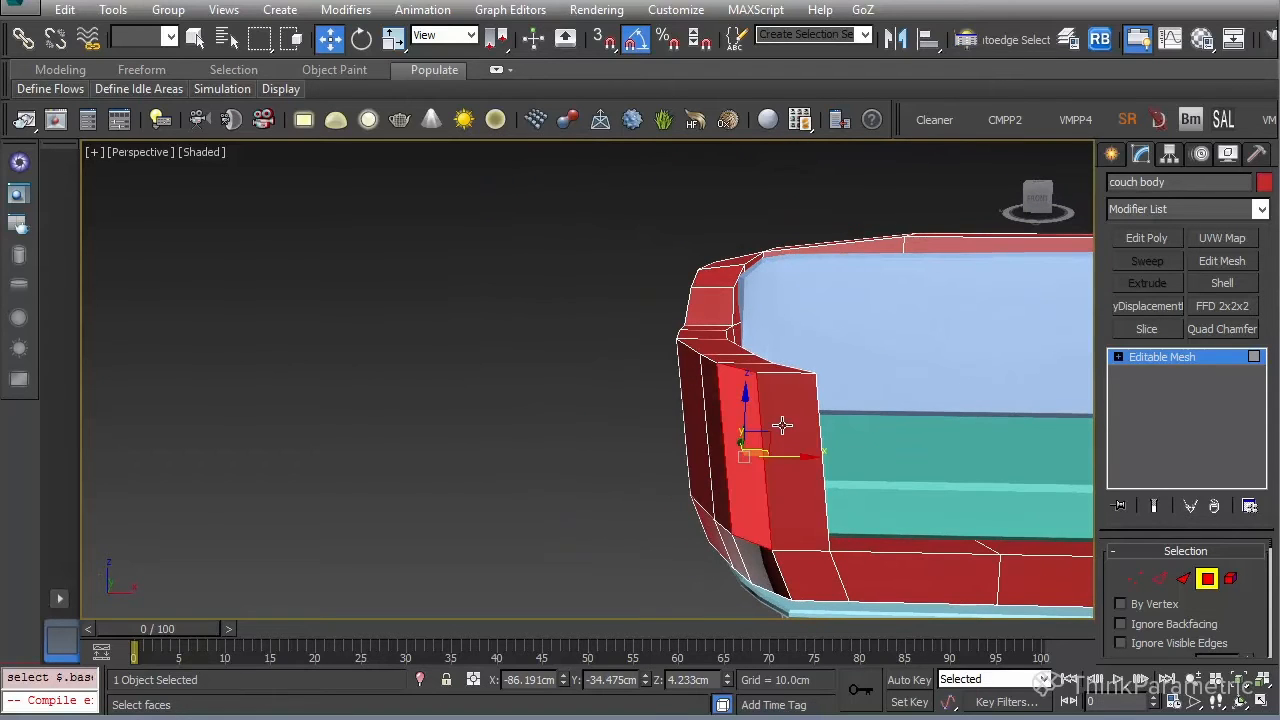
pyautogui.keyDown('alt'); pyautogui.moveTo(773, 431); pyautogui.dragTo(801, 464, button='middle'); pyautogui.keyUp('alt')
pyautogui.click(796, 408)
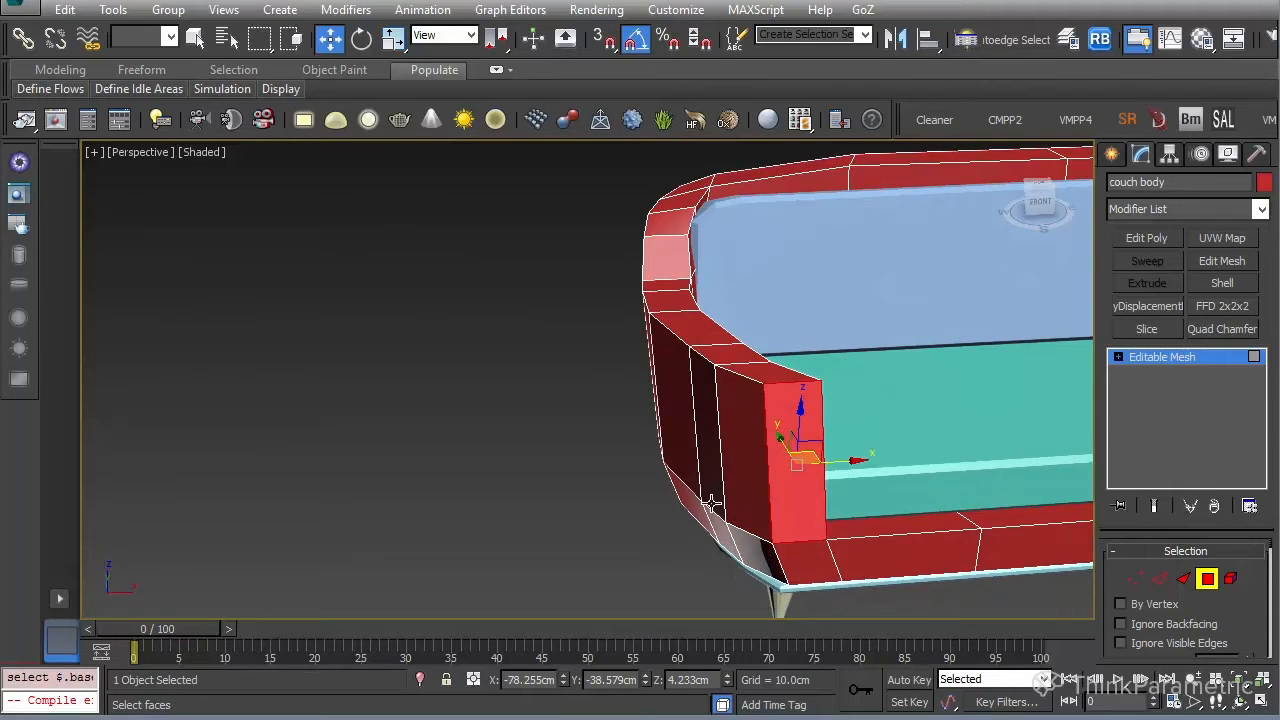
# - Examine the armrest's front end polygon from the side and front, and leave polygon selection
pyautogui.keyDown('alt'); pyautogui.moveTo(753, 466); pyautogui.dragTo(908, 474, button='middle'); pyautogui.keyUp('alt')
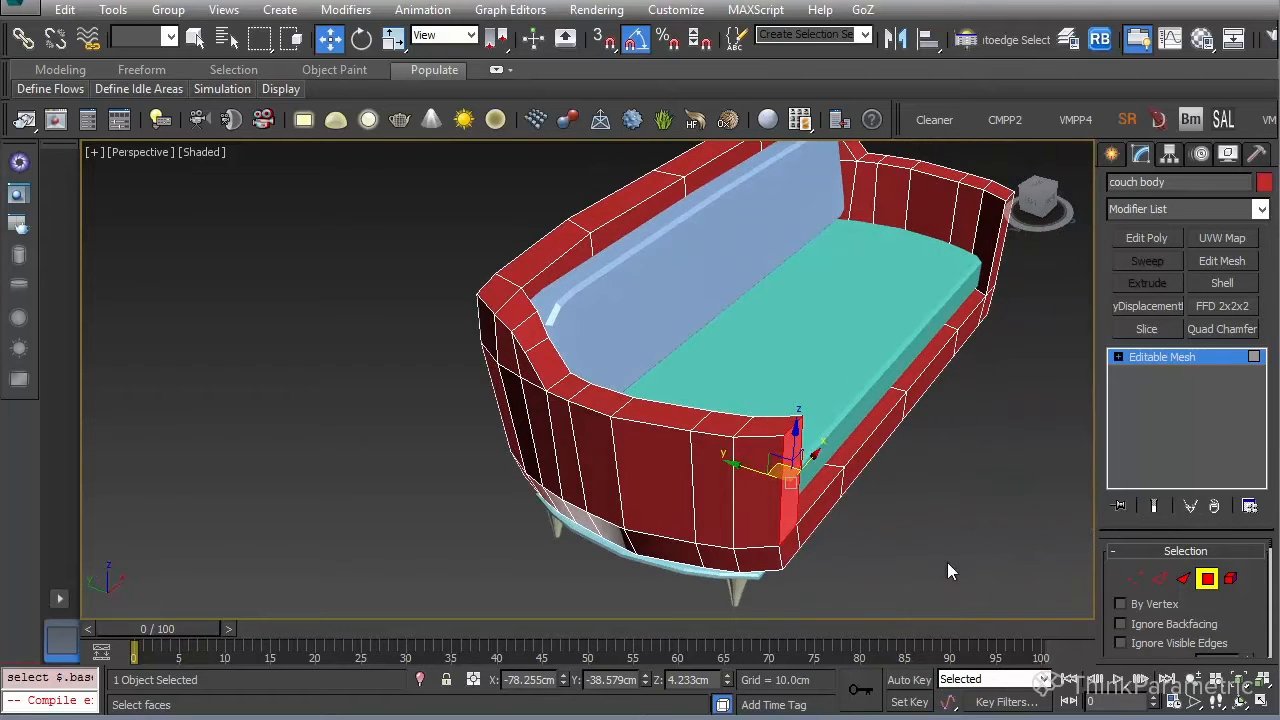
pyautogui.keyDown('alt'); pyautogui.moveTo(800, 495); pyautogui.dragTo(738, 376, button='middle'); pyautogui.keyUp('alt')
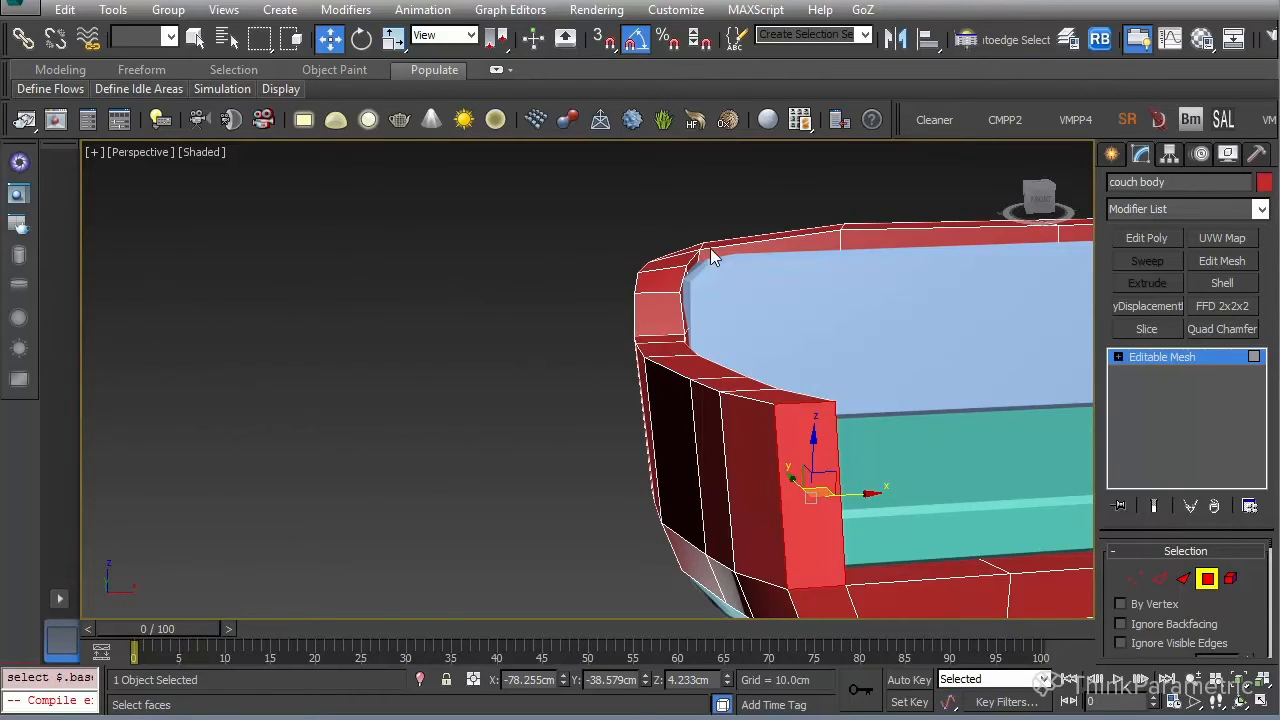
pyautogui.keyDown('alt'); pyautogui.moveTo(820, 470); pyautogui.dragTo(537, 419, button='middle'); pyautogui.keyUp('alt')
pyautogui.scroll(-4, 537, 419)
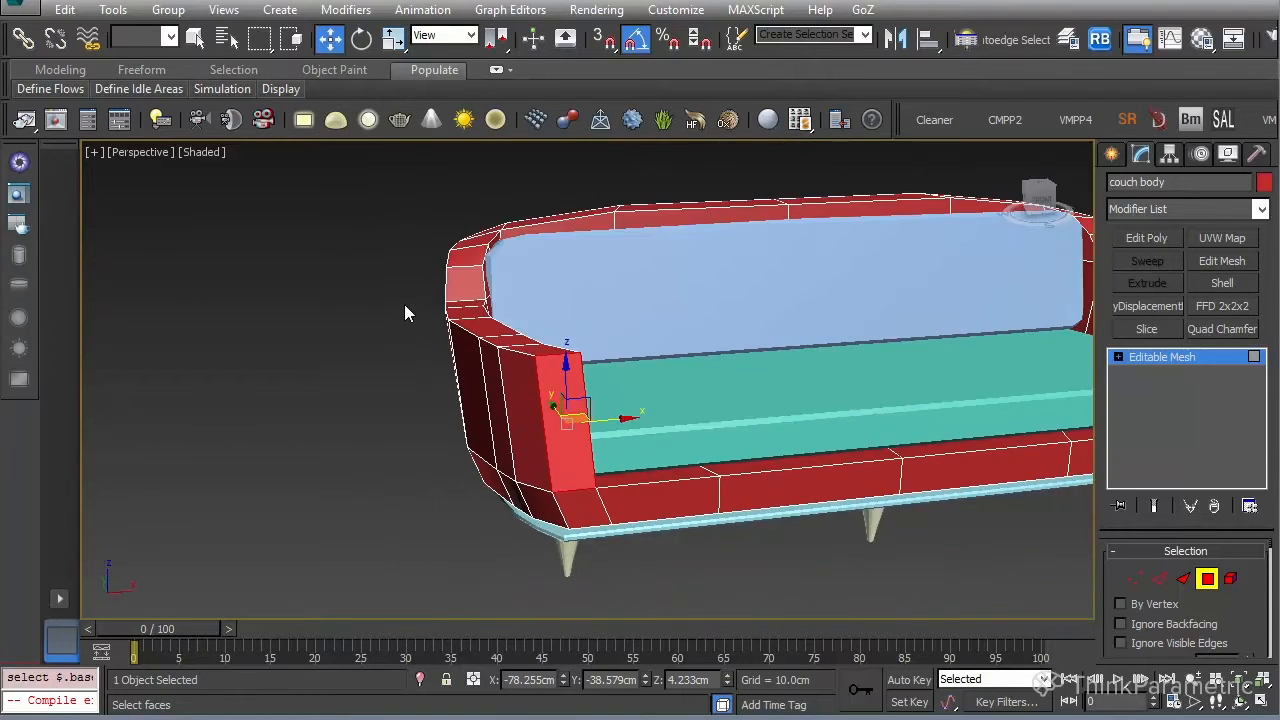
pyautogui.click(404, 313)
pyautogui.click(558, 400)
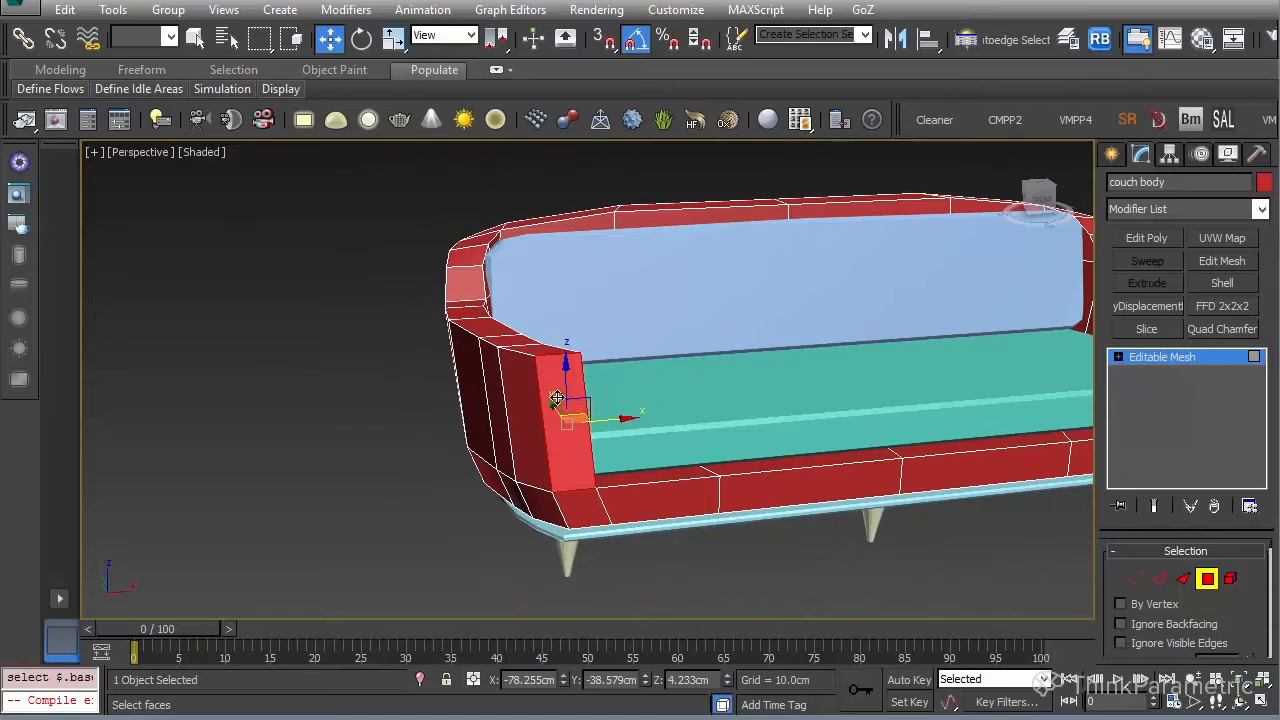
pyautogui.click(1207, 578)
# - Examine the whole couch body's mesh from the front and around both armrests
pyautogui.keyDown('alt'); pyautogui.moveTo(700, 466); pyautogui.dragTo(665, 387, button='middle'); pyautogui.keyUp('alt')
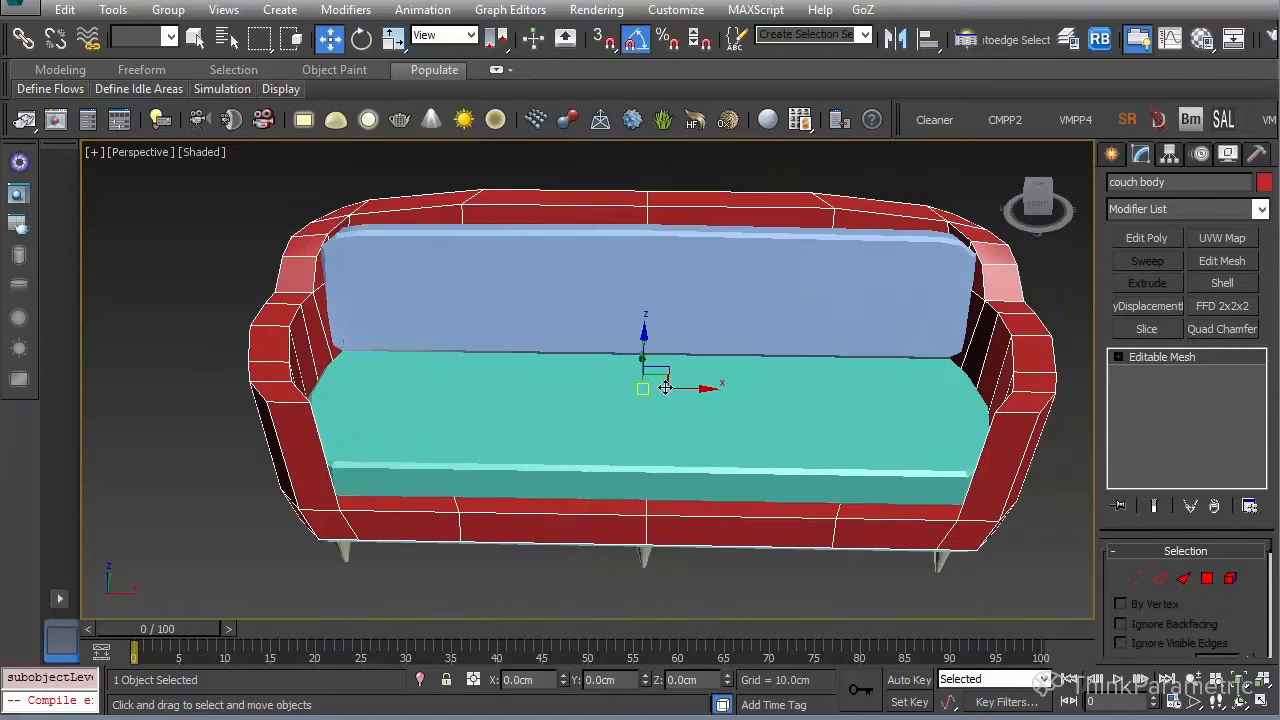
pyautogui.keyDown('alt'); pyautogui.moveTo(447, 416); pyautogui.dragTo(777, 451, button='middle'); pyautogui.keyUp('alt')
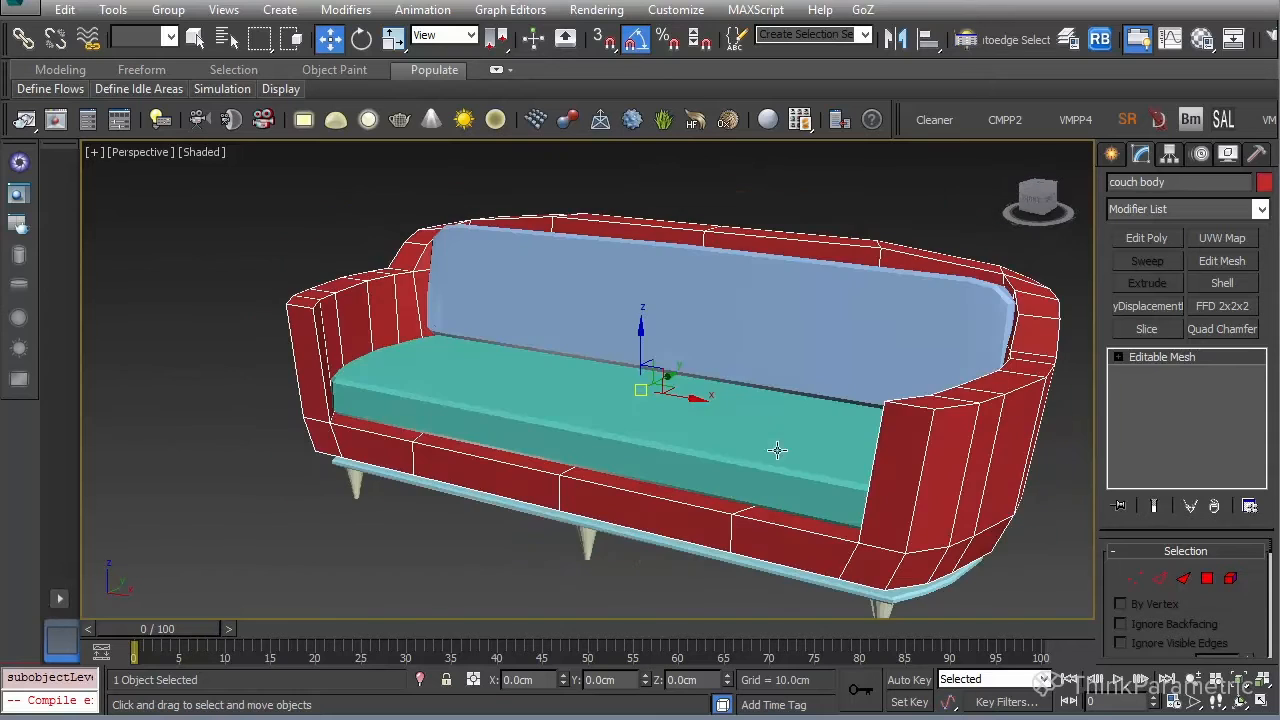
pyautogui.keyDown('alt'); pyautogui.moveTo(921, 513); pyautogui.dragTo(783, 453, button='middle'); pyautogui.keyUp('alt')
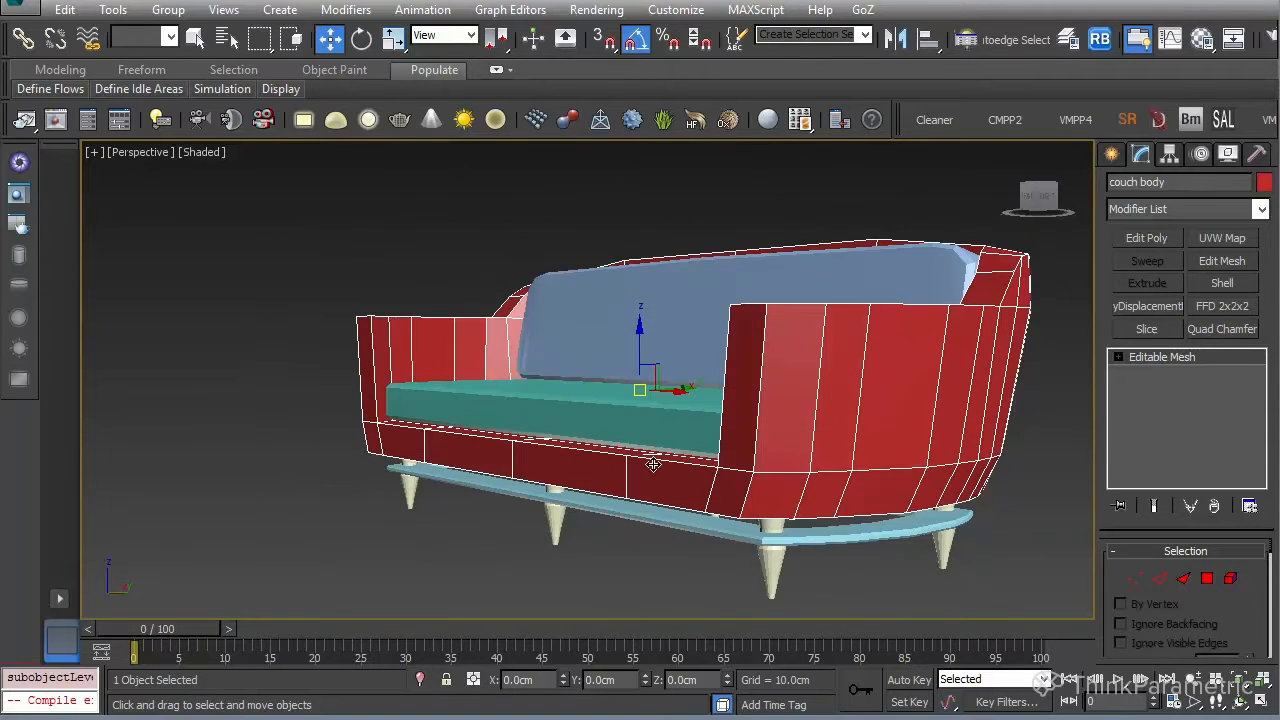
pyautogui.keyDown('alt'); pyautogui.moveTo(621, 466); pyautogui.dragTo(569, 550, button='middle'); pyautogui.keyUp('alt')
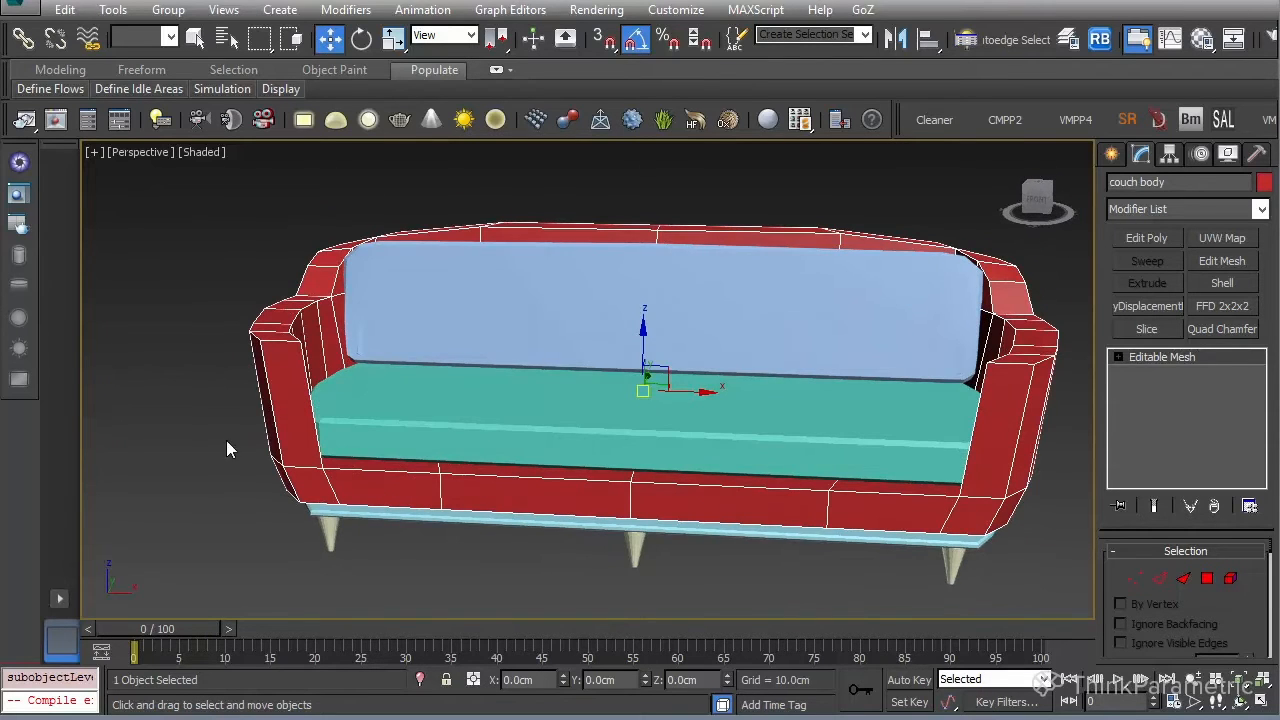
pyautogui.keyDown('alt'); pyautogui.moveTo(359, 424); pyautogui.dragTo(440, 400, button='middle'); pyautogui.keyUp('alt')
pyautogui.click(190, 205)
pyautogui.keyDown('alt'); pyautogui.moveTo(543, 386); pyautogui.dragTo(223, 419, button='middle'); pyautogui.keyUp('alt')
pyautogui.click(173, 378)
pyautogui.keyDown('alt'); pyautogui.moveTo(803, 394); pyautogui.dragTo(946, 371, button='middle'); pyautogui.keyUp('alt')
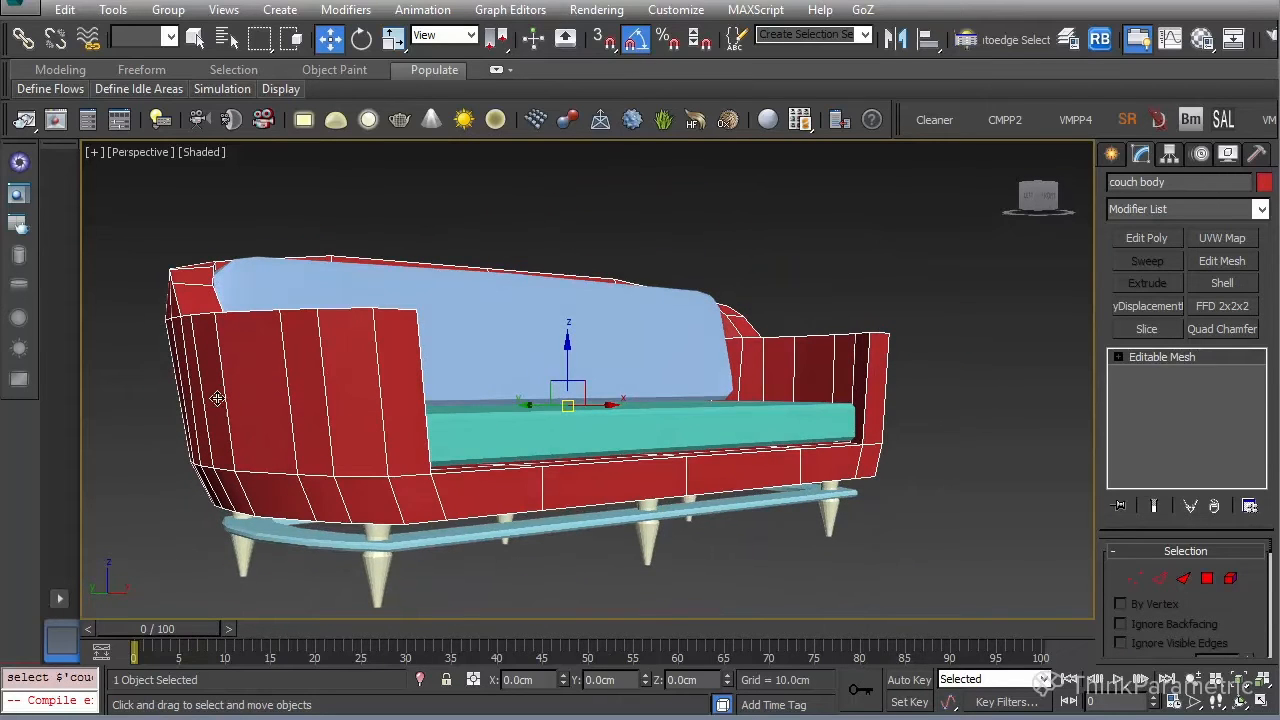
pyautogui.keyDown('alt'); pyautogui.moveTo(952, 446); pyautogui.dragTo(830, 490, button='middle'); pyautogui.keyUp('alt')
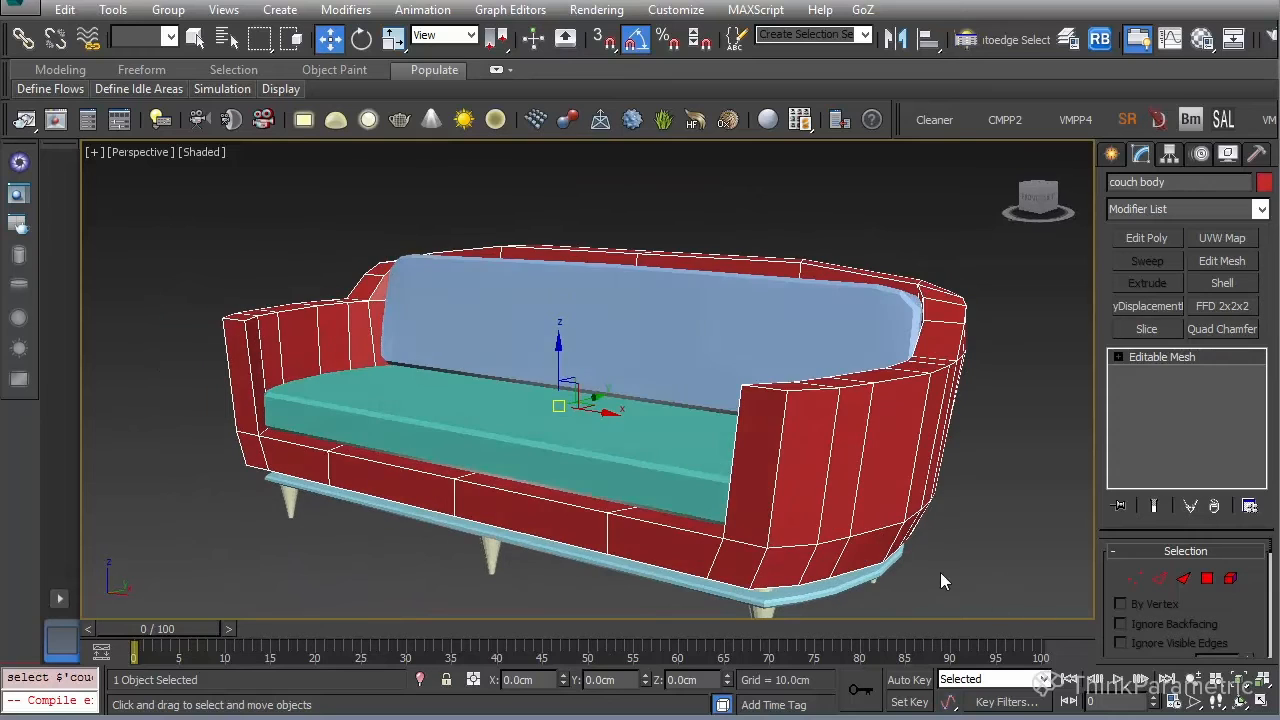
pyautogui.click(986, 537)
pyautogui.click(872, 463)
pyautogui.keyDown('alt'); pyautogui.moveTo(463, 420); pyautogui.dragTo(508, 394, button='middle'); pyautogui.keyUp('alt')
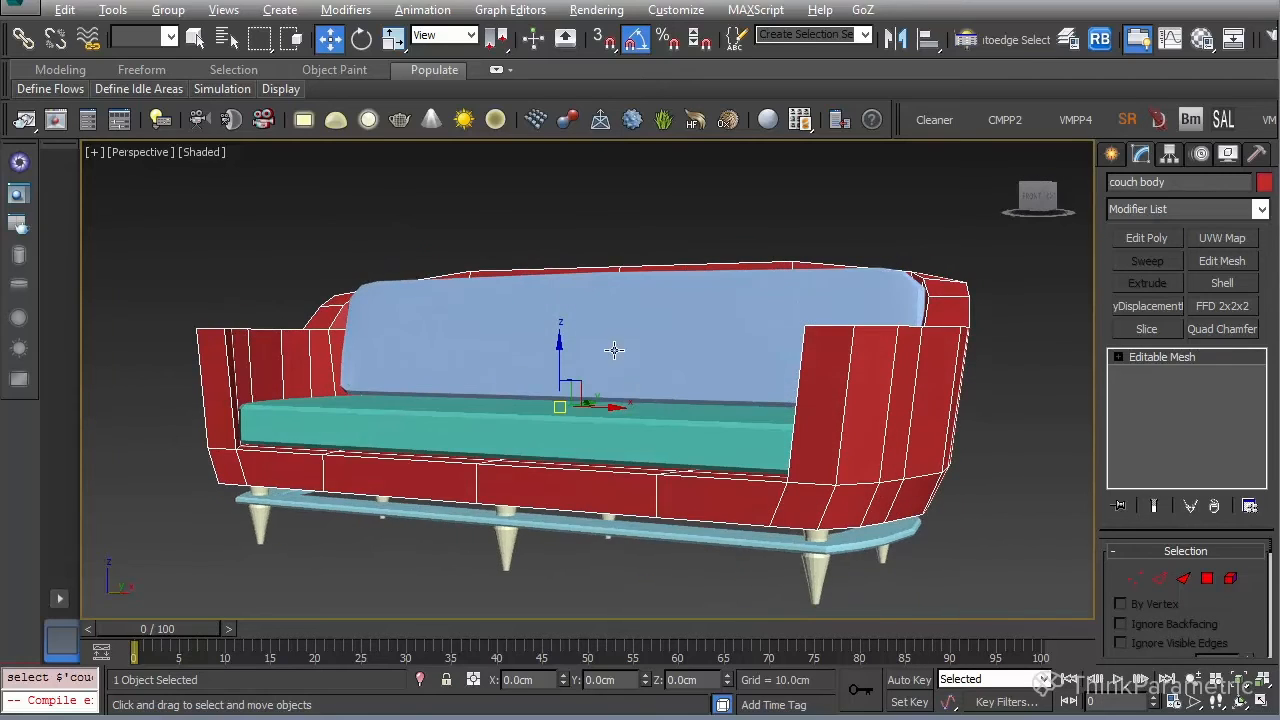
pyautogui.keyDown('alt'); pyautogui.moveTo(615, 349); pyautogui.dragTo(632, 411, button='middle'); pyautogui.keyUp('alt')
pyautogui.keyDown('alt'); pyautogui.moveTo(755, 491); pyautogui.dragTo(1022, 568, button='middle'); pyautogui.keyUp('alt')
pyautogui.keyDown('alt'); pyautogui.moveTo(1011, 493); pyautogui.dragTo(540, 640, button='middle'); pyautogui.keyUp('alt')
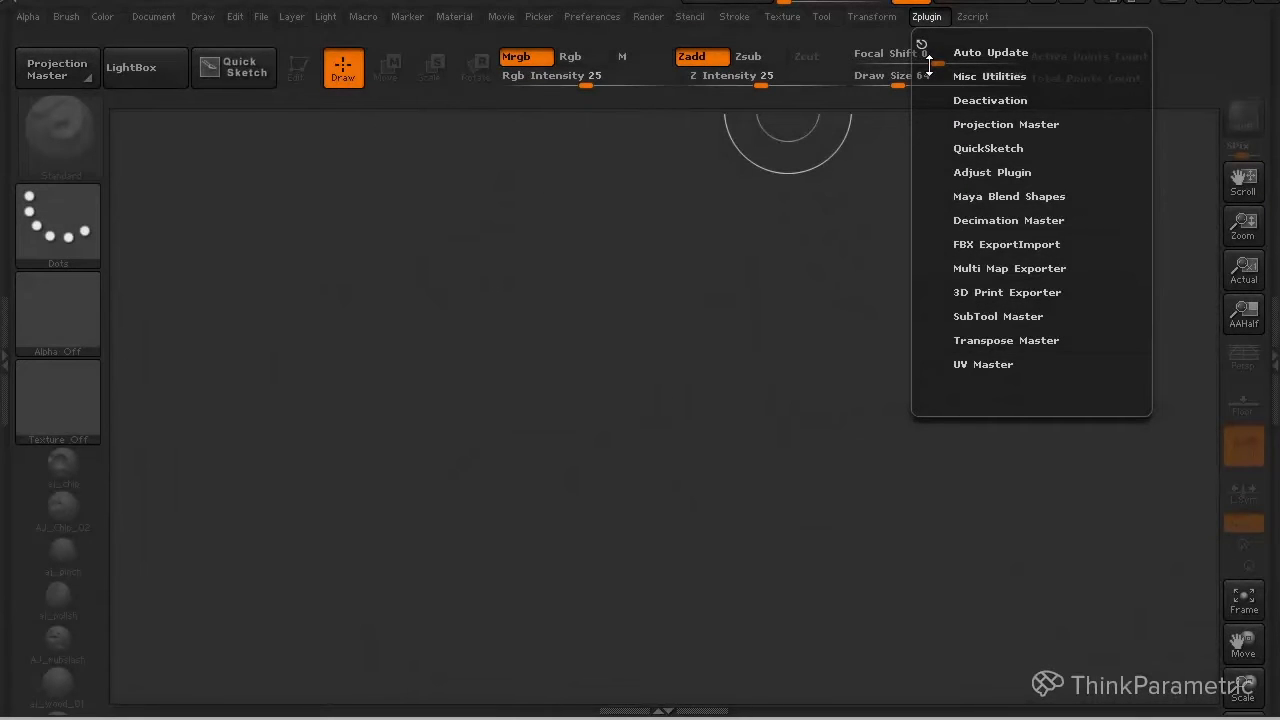
# - Switch to ZBrush and look through the options of the UV Master plugin
pyautogui.click(986, 368)
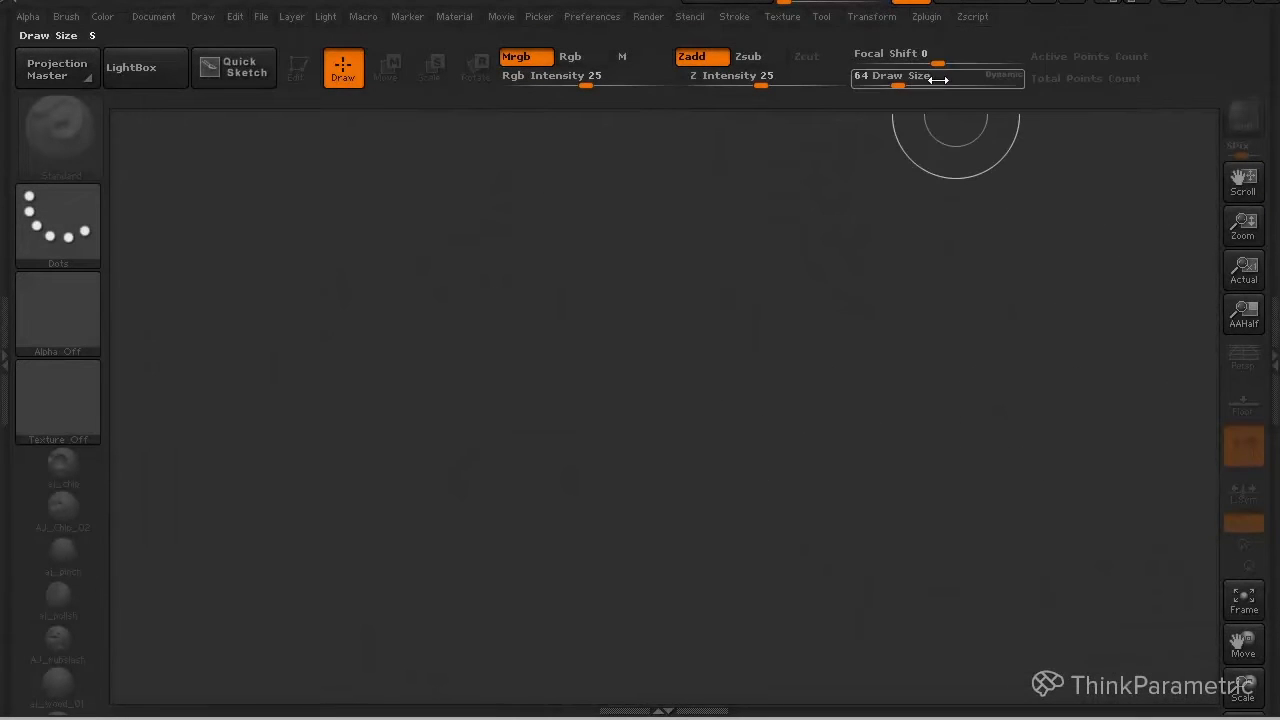
pyautogui.click(936, 18)
pyautogui.moveTo(1149, 429); pyautogui.dragTo(1142, 313)
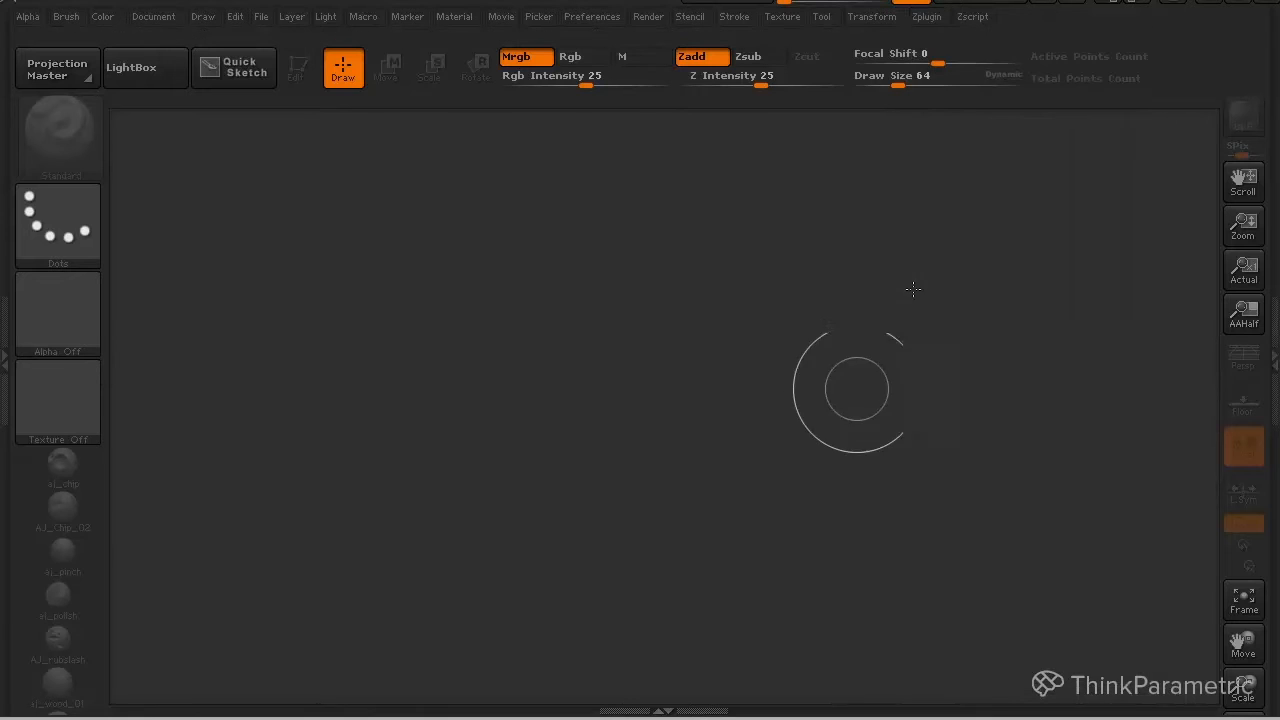
pyautogui.click(926, 17)
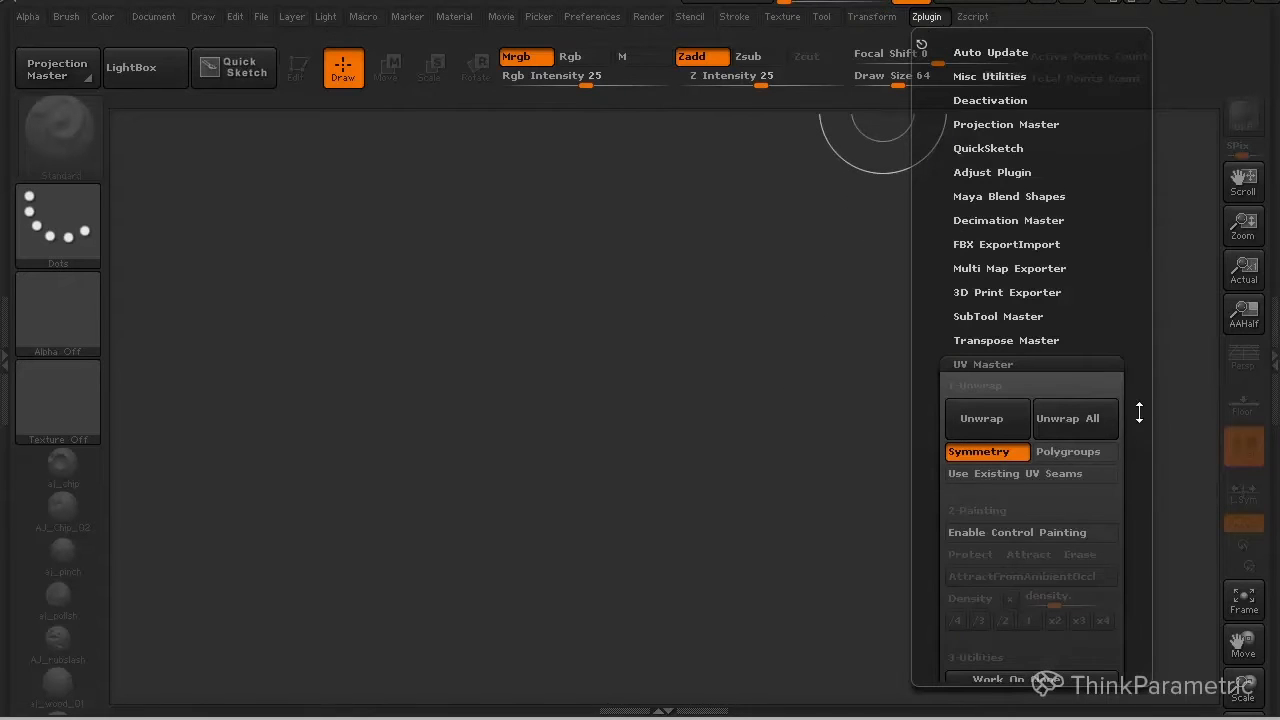
pyautogui.moveTo(1137, 411); pyautogui.dragTo(1149, 316)
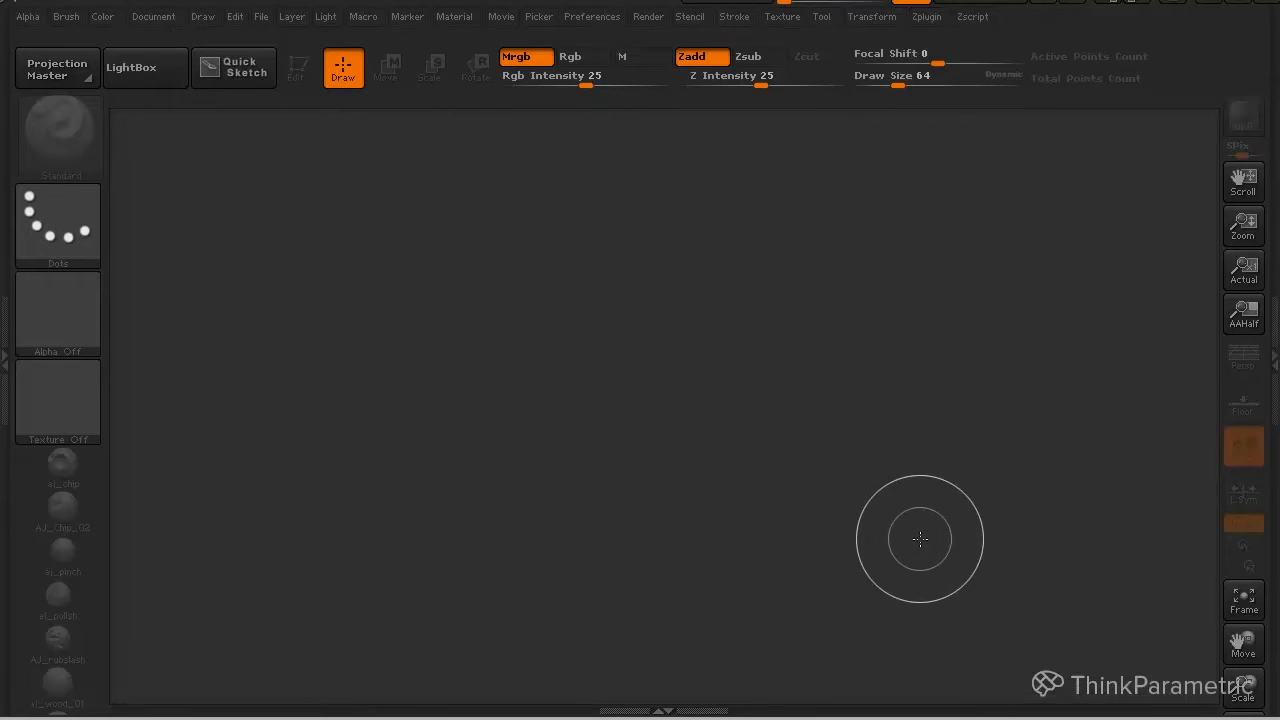
pyautogui.click(924, 17)
pyautogui.moveTo(1131, 531); pyautogui.dragTo(1118, 432)
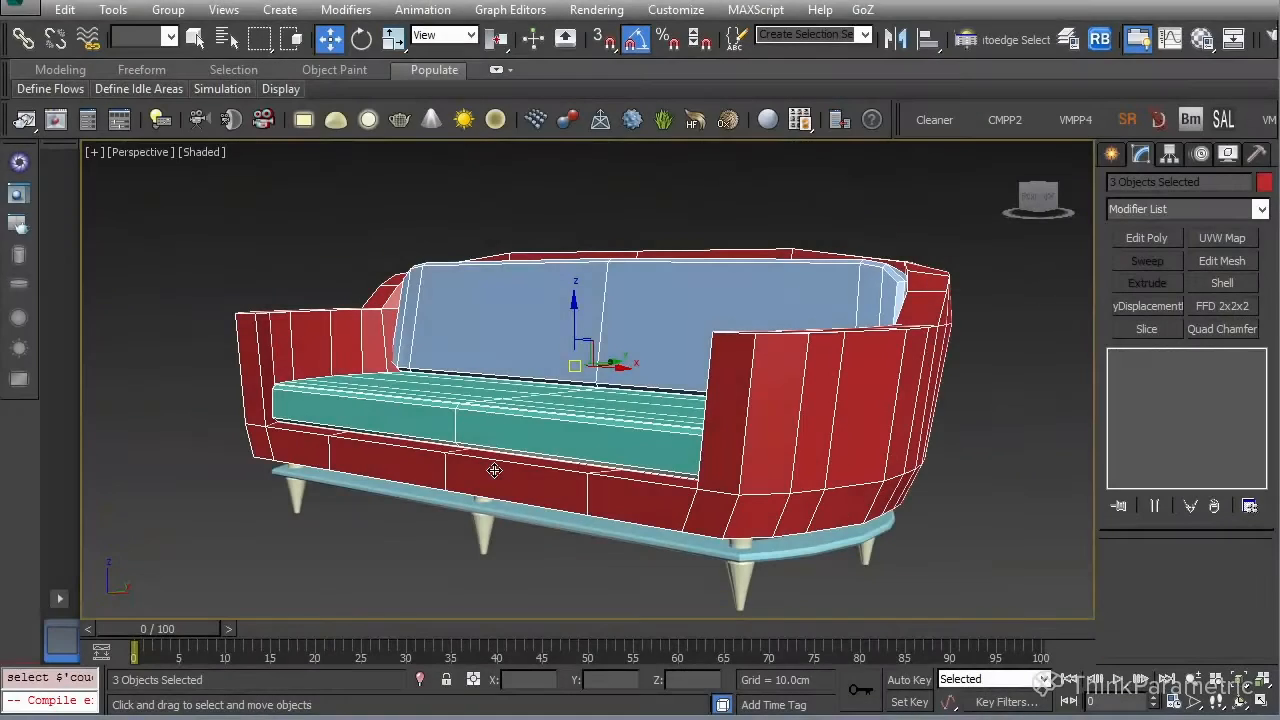
# - Switch back to 3ds Max, isolate the couch back and inspect its rear and side surfaces
pyautogui.click(737, 306)
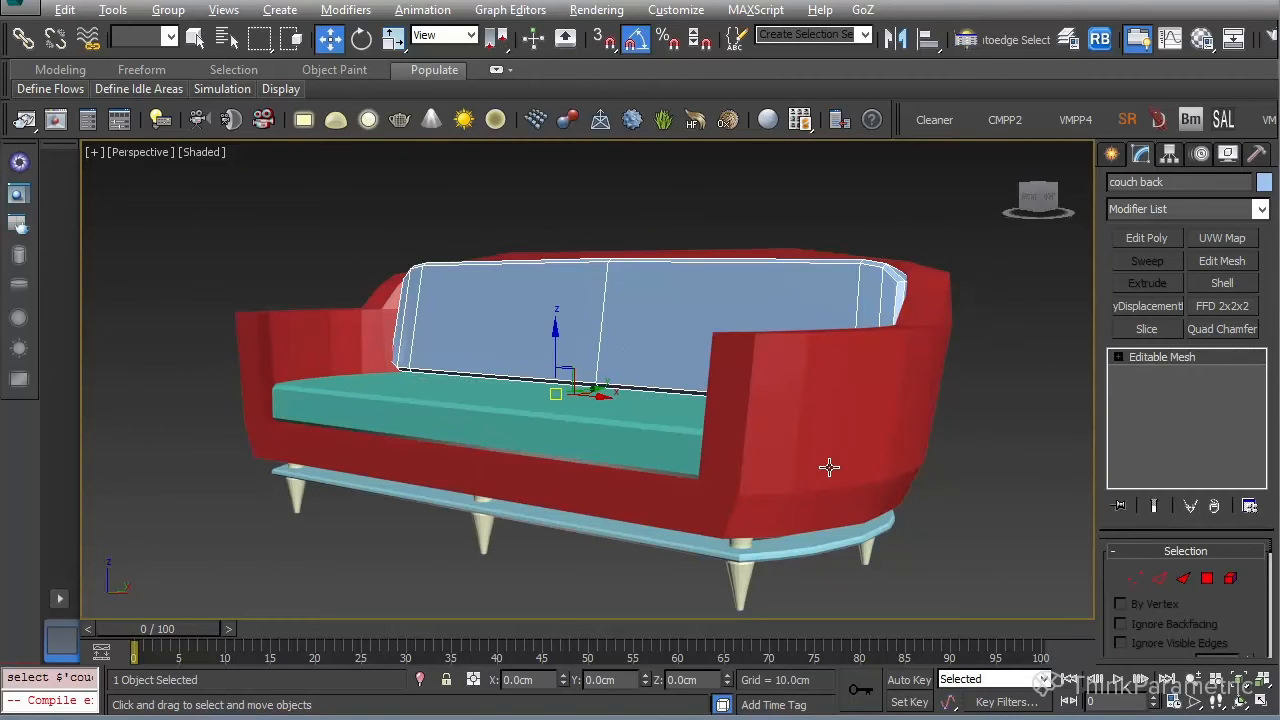
pyautogui.hotkey('alt', 'q')
pyautogui.keyDown('alt'); pyautogui.moveTo(913, 481); pyautogui.dragTo(727, 477, button='middle'); pyautogui.keyUp('alt')
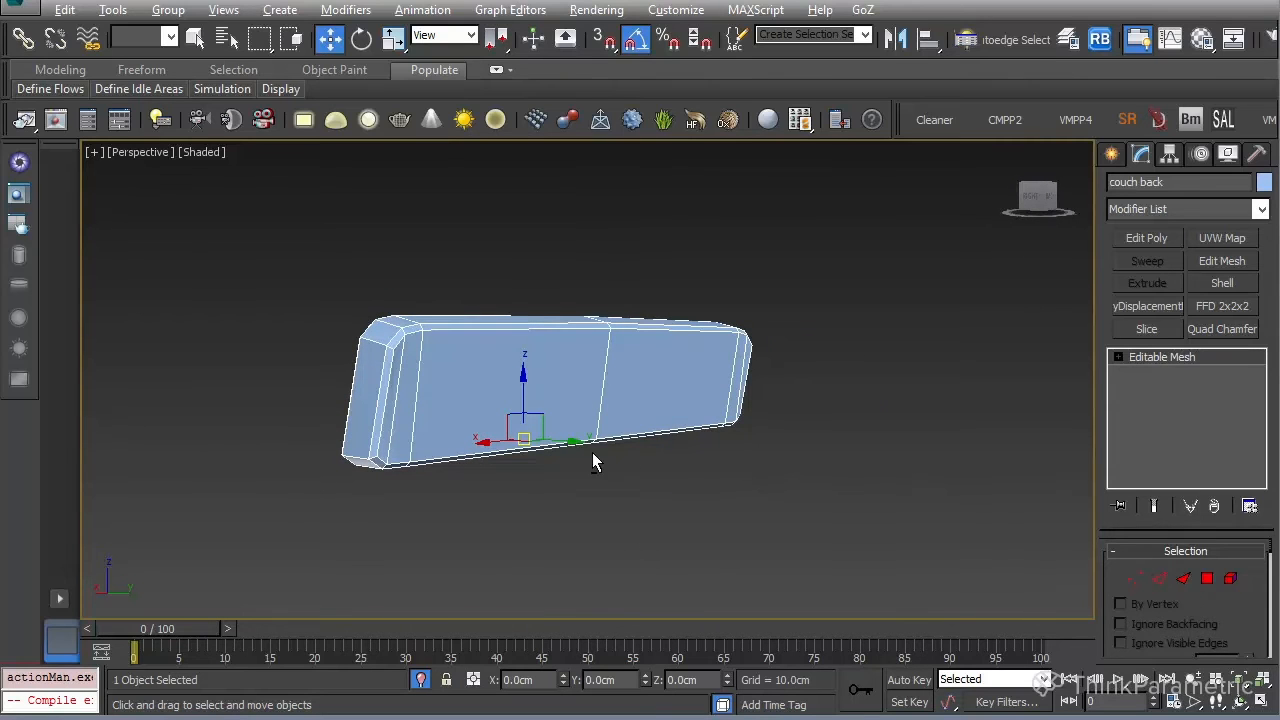
pyautogui.keyDown('alt'); pyautogui.moveTo(594, 457); pyautogui.dragTo(631, 476, button='middle'); pyautogui.keyUp('alt')
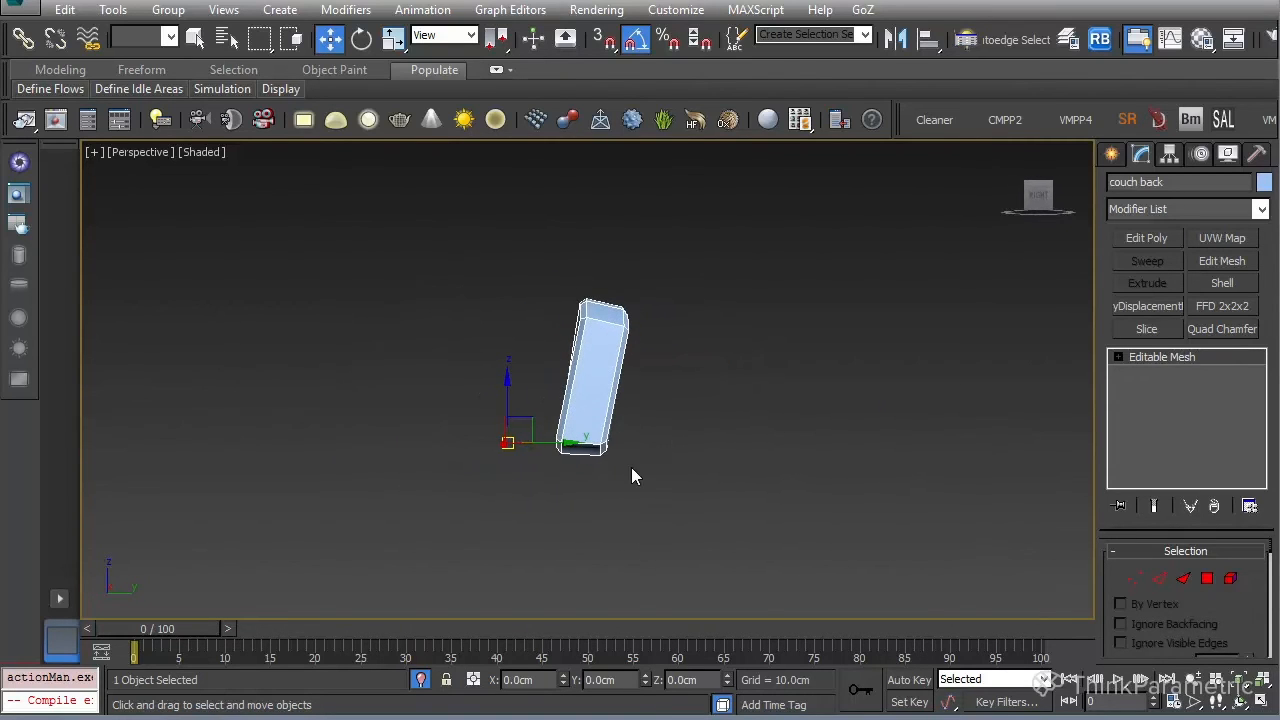
pyautogui.hotkey('alt', 'q')
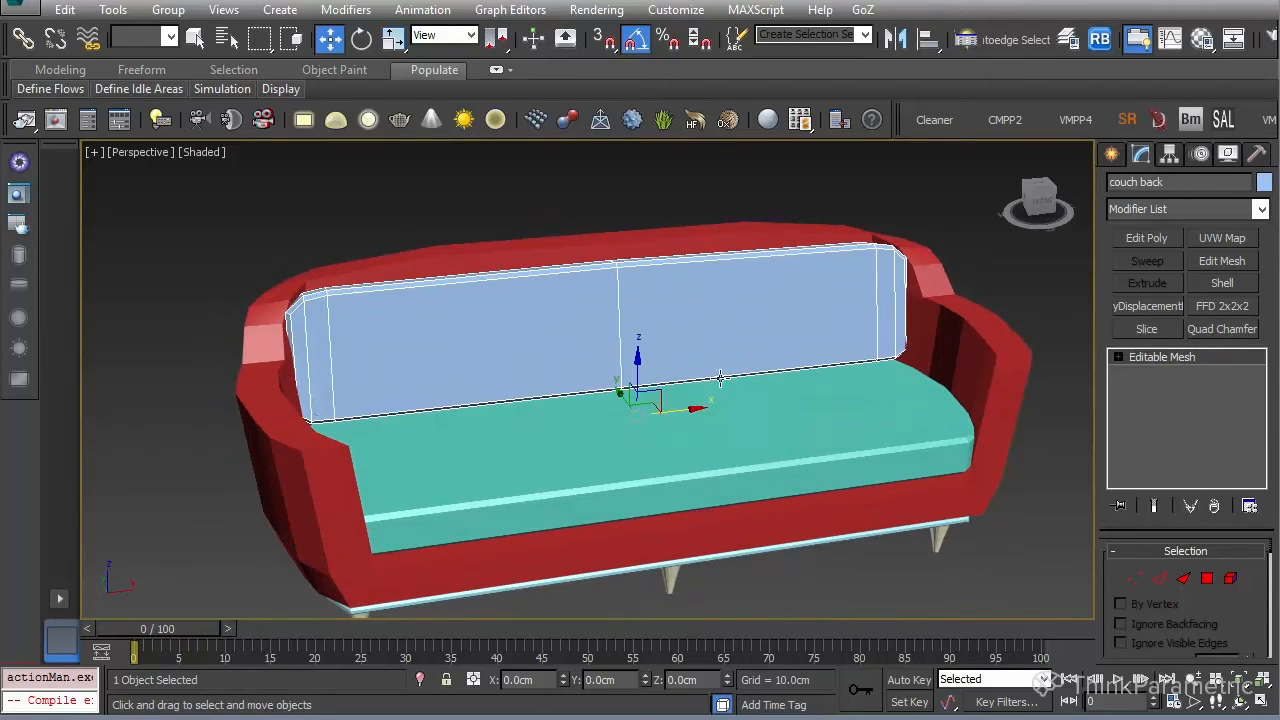
# - Isolate the couch back, delete all polygons of its rear face and end the isolation
pyautogui.hotkey('alt', 'q')
pyautogui.press('4')
pyautogui.keyDown('alt'); pyautogui.moveTo(833, 307); pyautogui.dragTo(560, 400, button='middle'); pyautogui.keyUp('alt')
pyautogui.click(560, 410)
pyautogui.keyDown('ctrl'); pyautogui.click(703, 388); pyautogui.keyUp('ctrl')
pyautogui.keyDown('alt'); pyautogui.moveTo(777, 425); pyautogui.dragTo(754, 380, button='middle'); pyautogui.keyUp('alt')
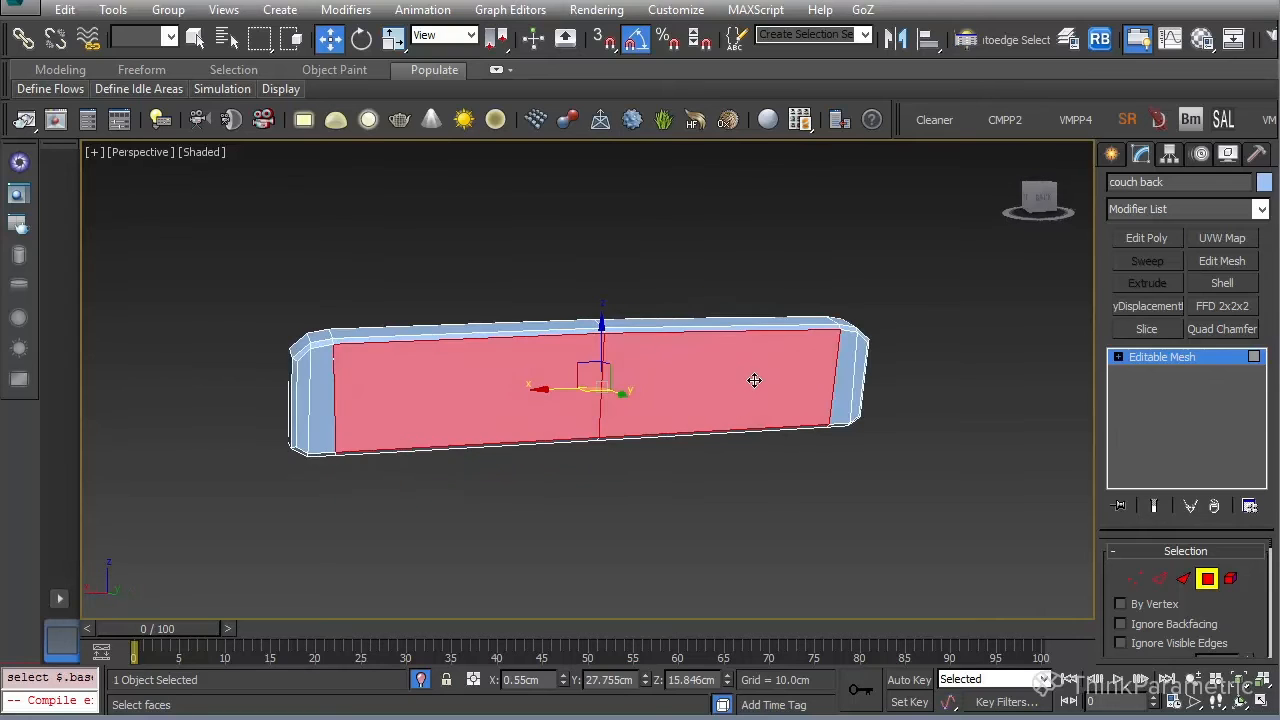
pyautogui.scroll(1, 808, 394)
pyautogui.keyDown('ctrl'); pyautogui.click(845, 378); pyautogui.keyUp('ctrl')
pyautogui.keyDown('ctrl'); pyautogui.click(864, 378); pyautogui.keyUp('ctrl')
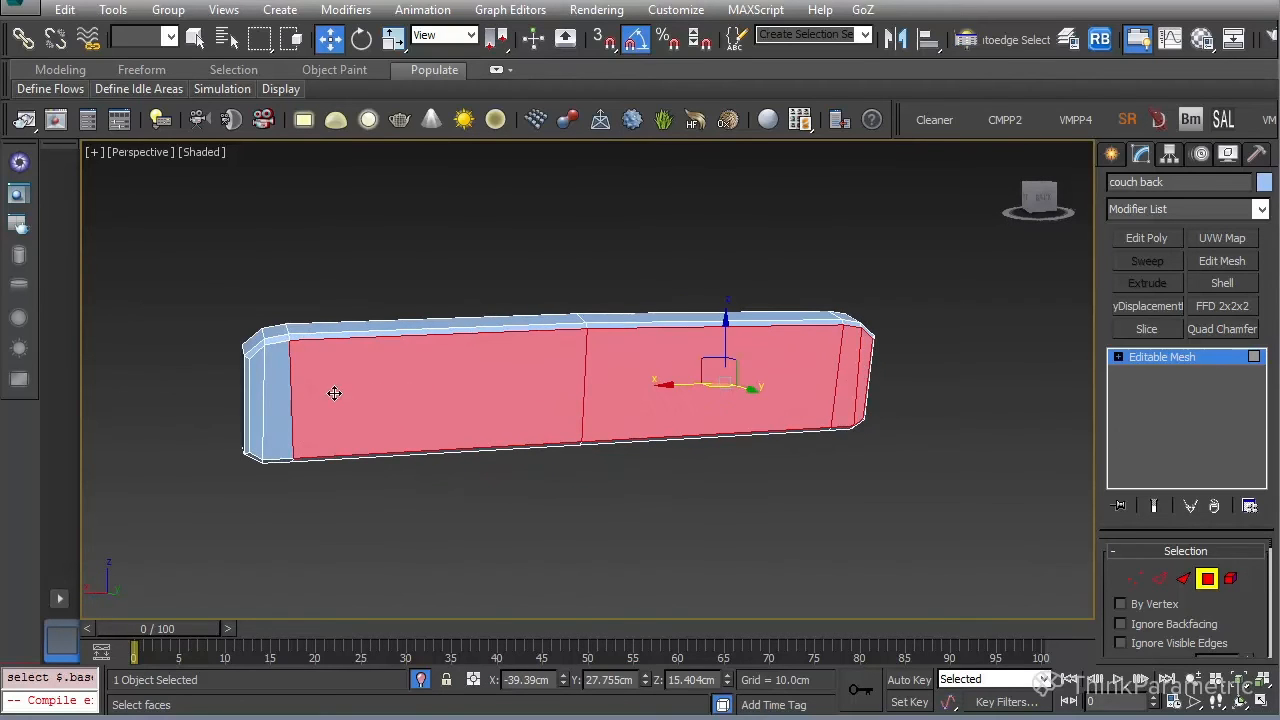
pyautogui.keyDown('ctrl'); pyautogui.click(263, 402); pyautogui.keyUp('ctrl')
pyautogui.keyDown('alt'); pyautogui.moveTo(443, 429); pyautogui.dragTo(512, 344, button='middle'); pyautogui.keyUp('alt')
pyautogui.press('4')
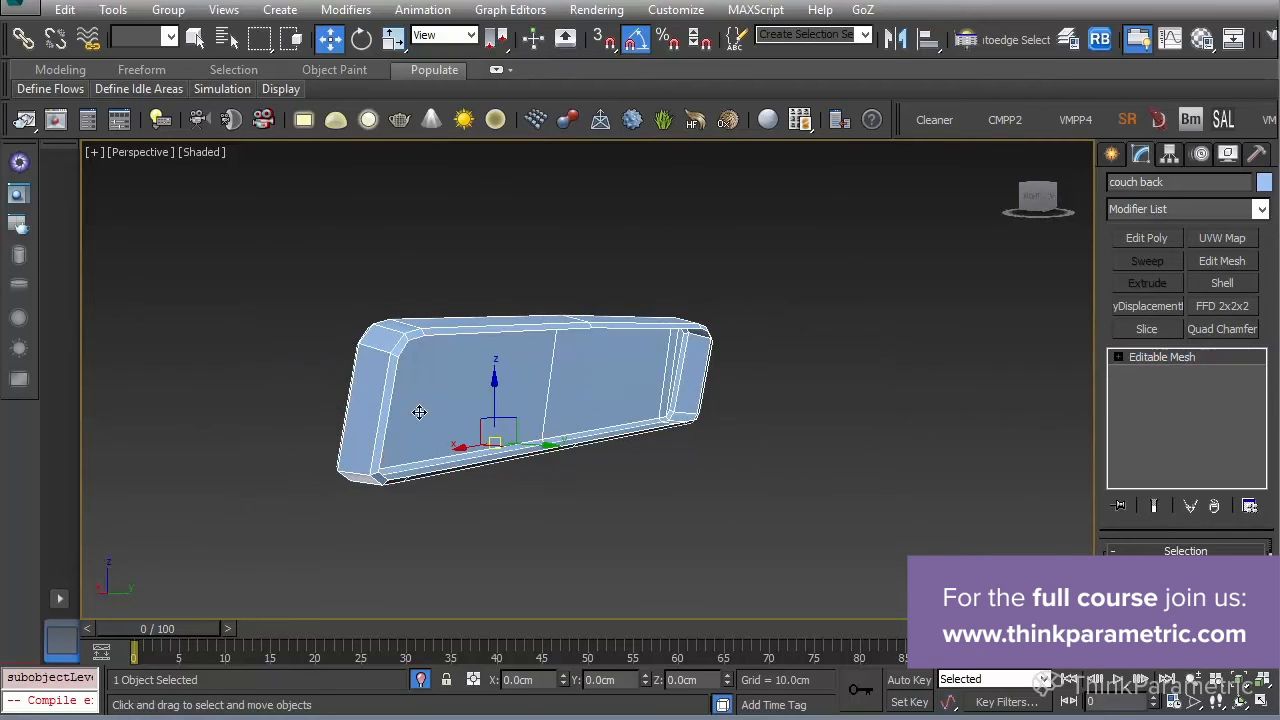
pyautogui.click(420, 681)
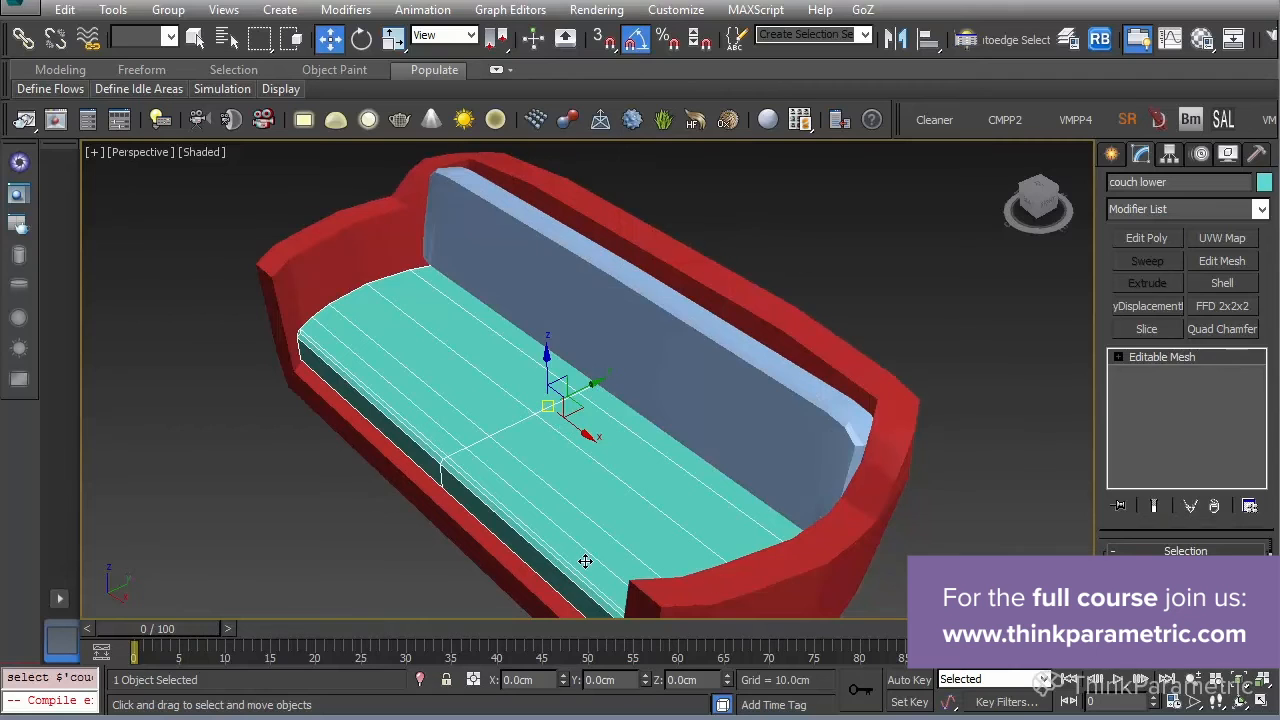
# - Isolate the couch lower seat cushion and enter polygon selection with its underside in view
pyautogui.hotkey('alt', 'q')
pyautogui.keyDown('alt'); pyautogui.moveTo(673, 507); pyautogui.dragTo(531, 248, button='middle'); pyautogui.keyUp('alt')
pyautogui.click(1212, 573)
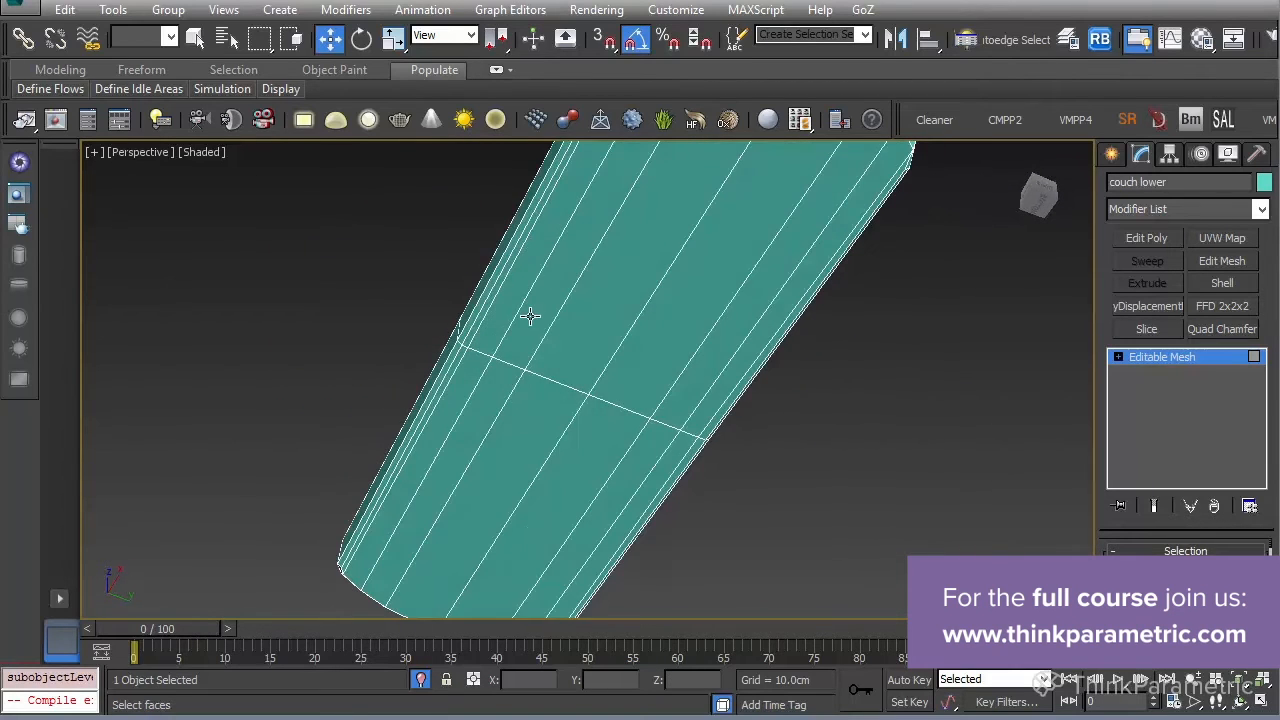
pyautogui.scroll(2, 530, 316)
pyautogui.moveTo(692, 256); pyautogui.dragTo(593, 469, button='middle')
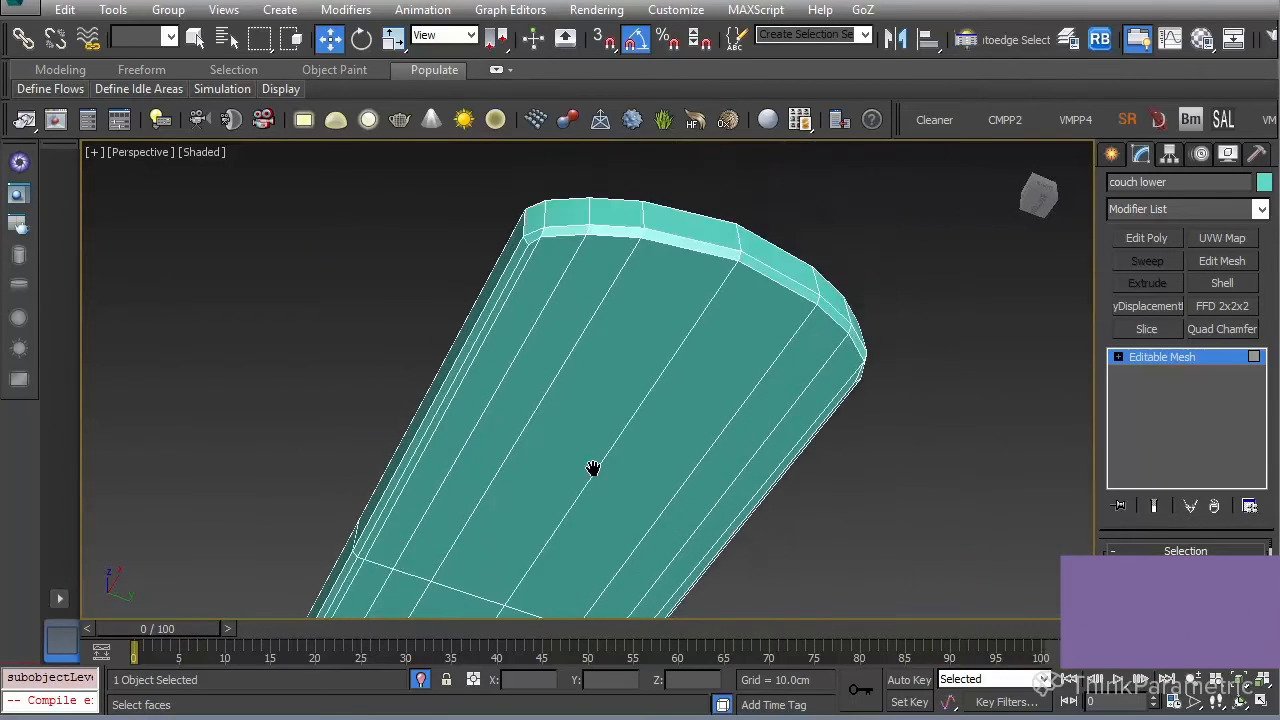